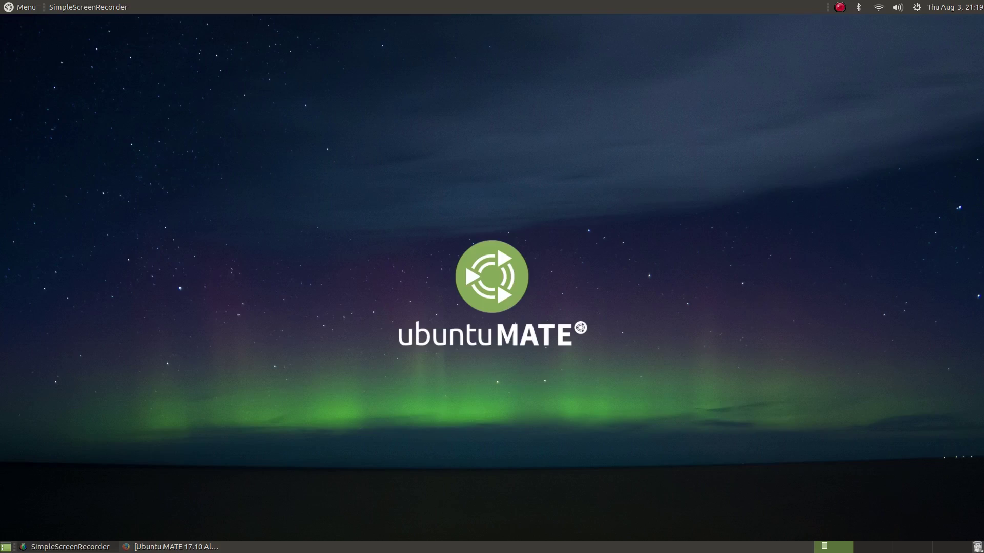
Restore the Ubuntu MATE 17.10 Alpha 2 blog post and highlight 'Mutiny' in its layouts list.
click(175, 547)
scroll(450, 283, up, 10)
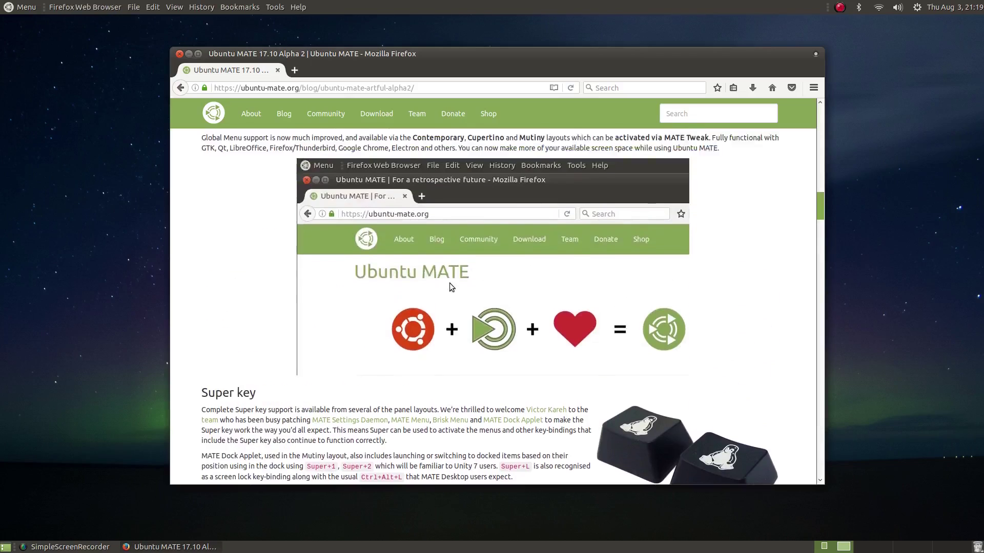
scroll(451, 286, up, 10)
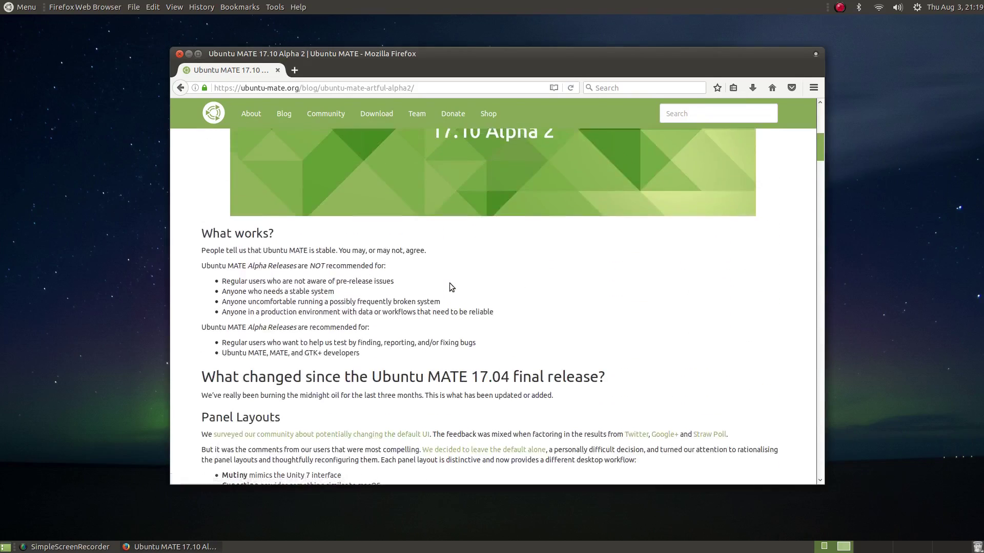
scroll(660, 385, down, 10)
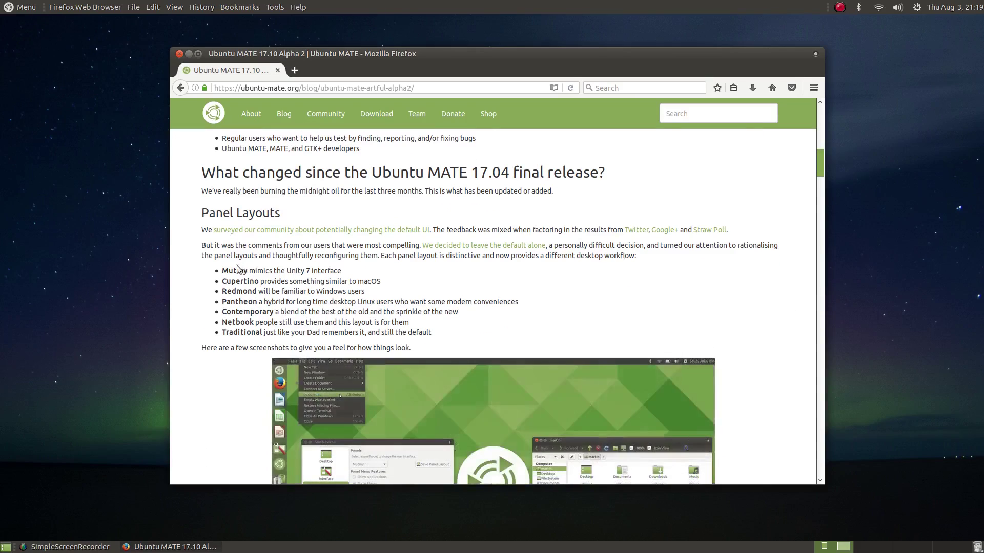
double_click(245, 271)
click(264, 279)
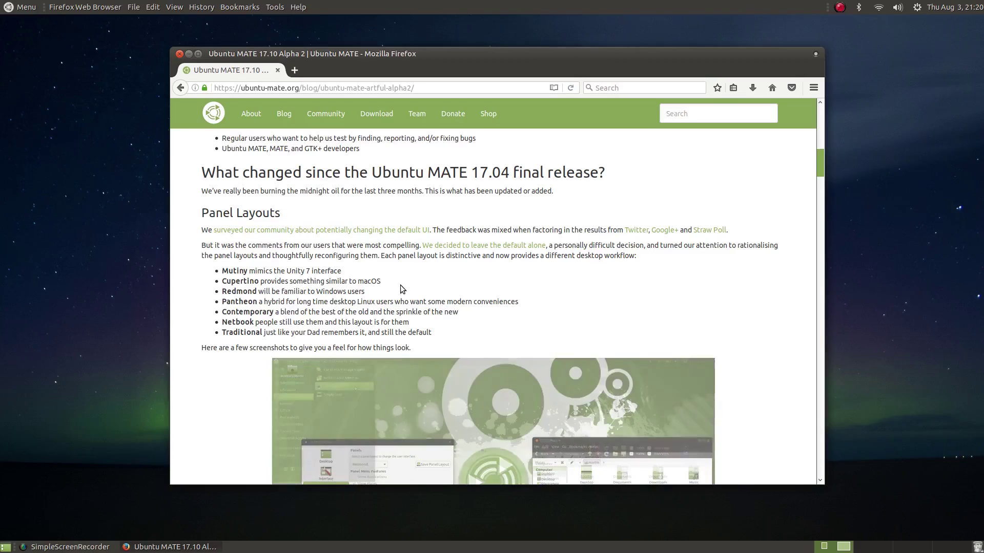
Scroll back up and highlight the 'Welcome Unity 7 refugees' heading.
scroll(401, 284, up, 13)
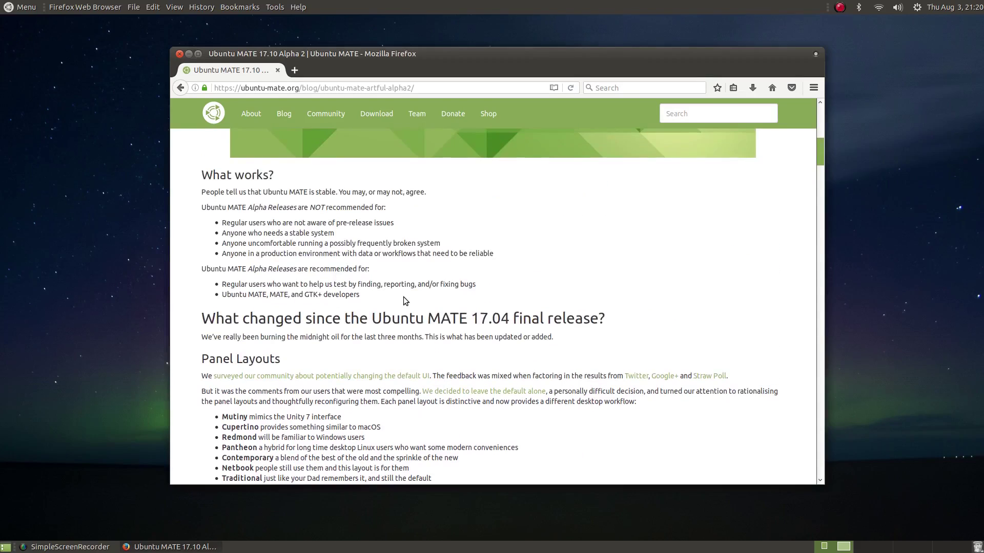
scroll(404, 302, up, 3)
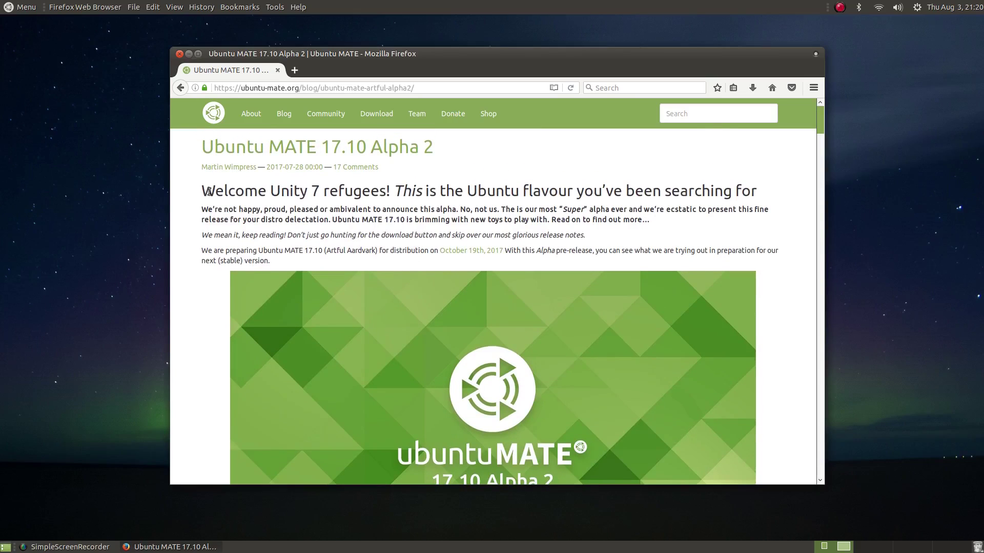
drag(204, 192, 386, 195)
click(524, 265)
Scroll down past the Panel Layouts section to the Global Menu section.
scroll(788, 246, down, 2)
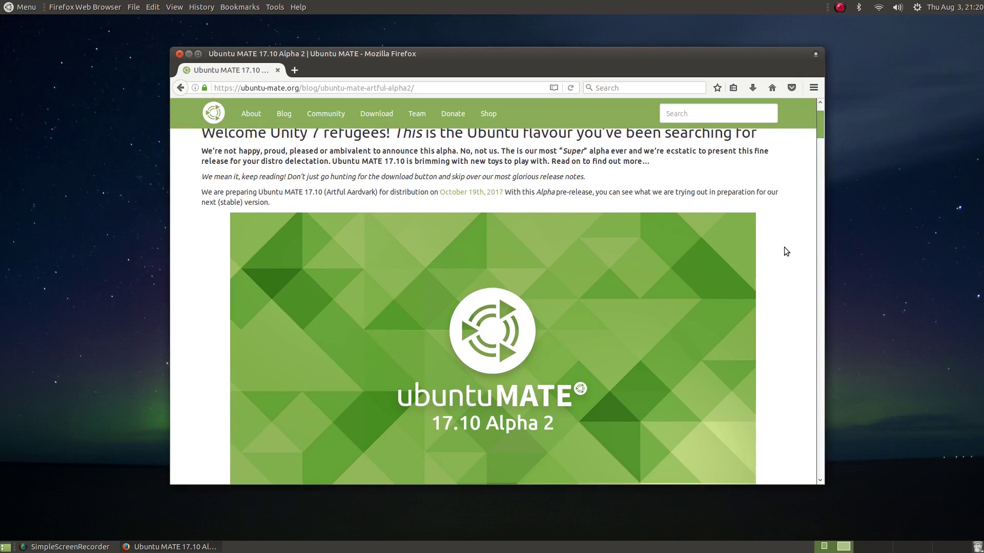
scroll(783, 248, down, 14)
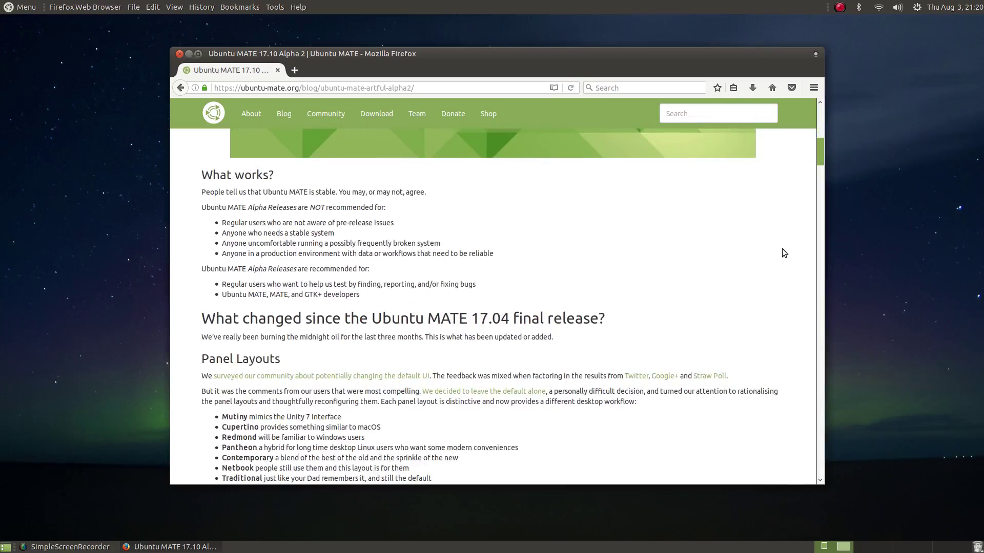
scroll(782, 248, down, 3)
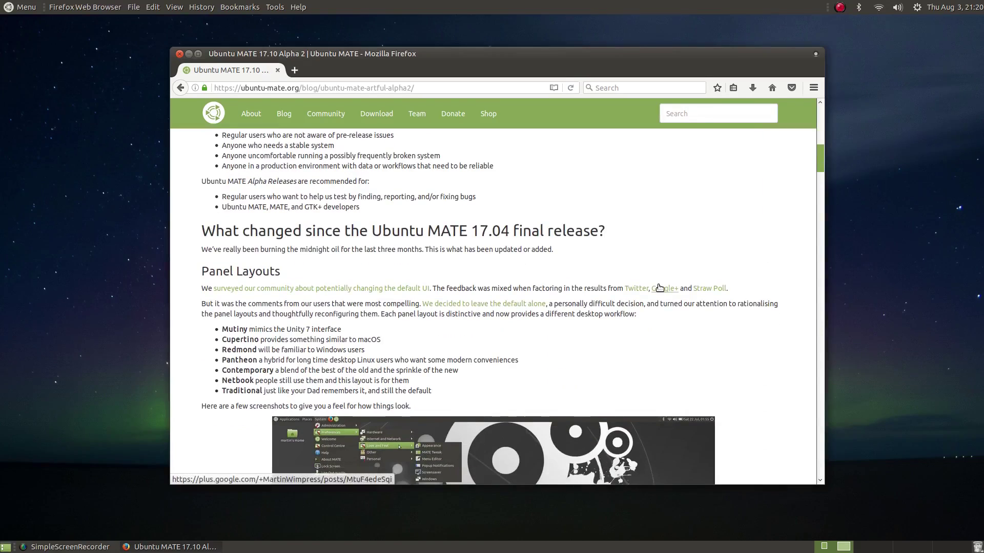
scroll(658, 284, down, 4)
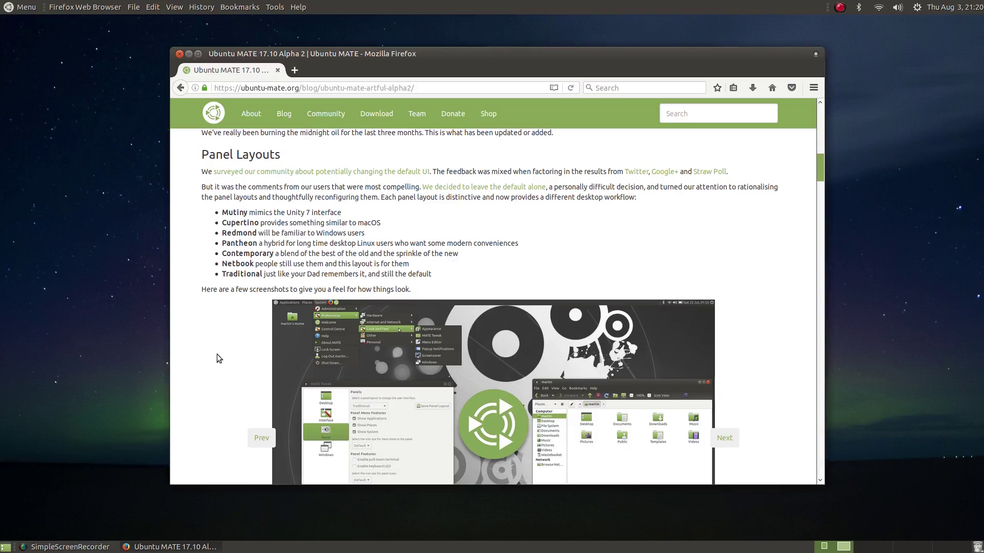
scroll(213, 341, down, 5)
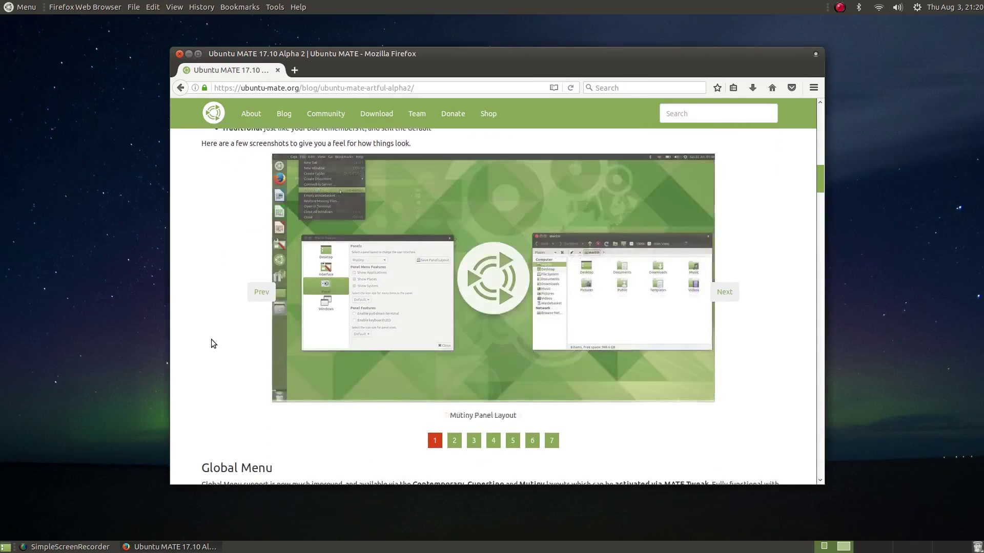
scroll(211, 339, up, 6)
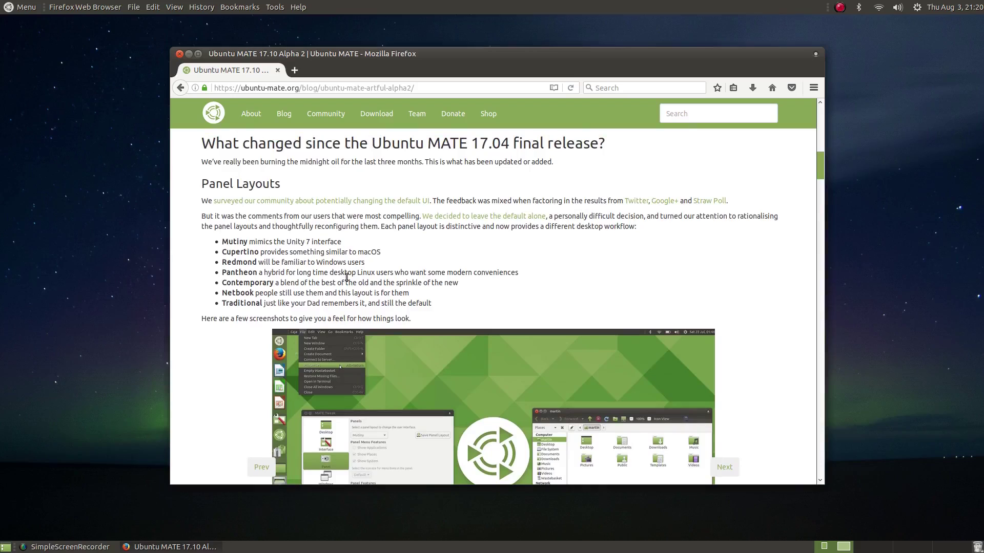
scroll(210, 354, down, 11)
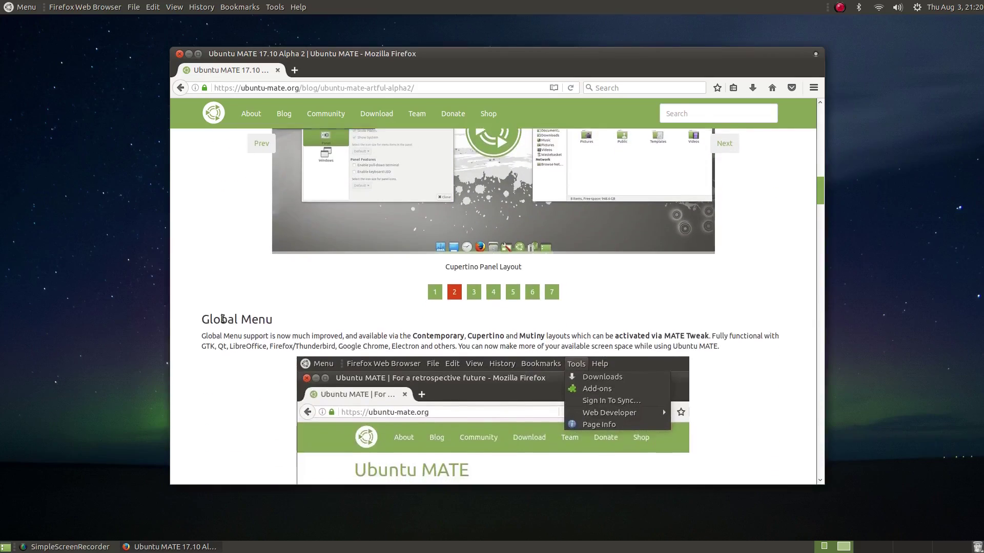
scroll(222, 318, down, 5)
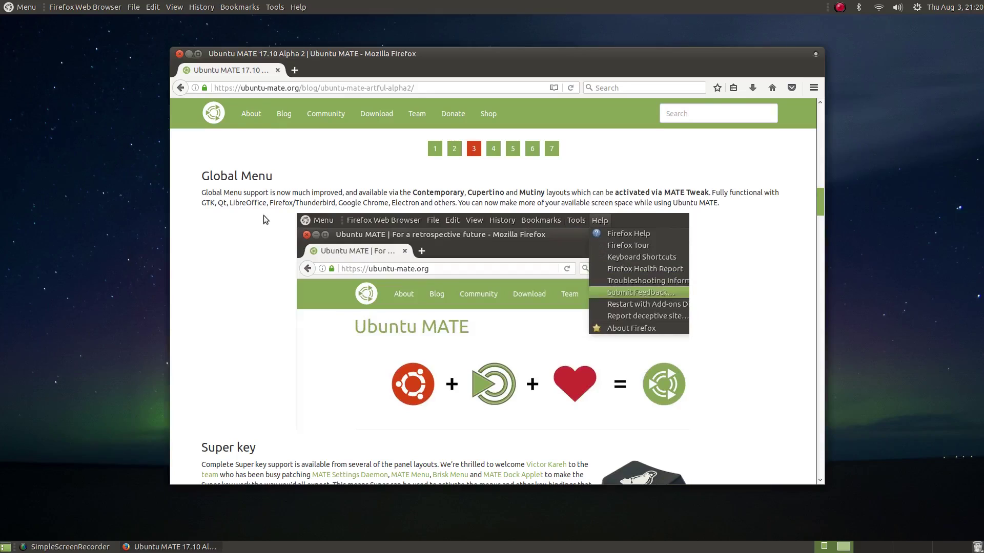
Browse Firefox's History, View, Edit and File global menus, then scroll on to Heads-Up Display.
click(202, 8)
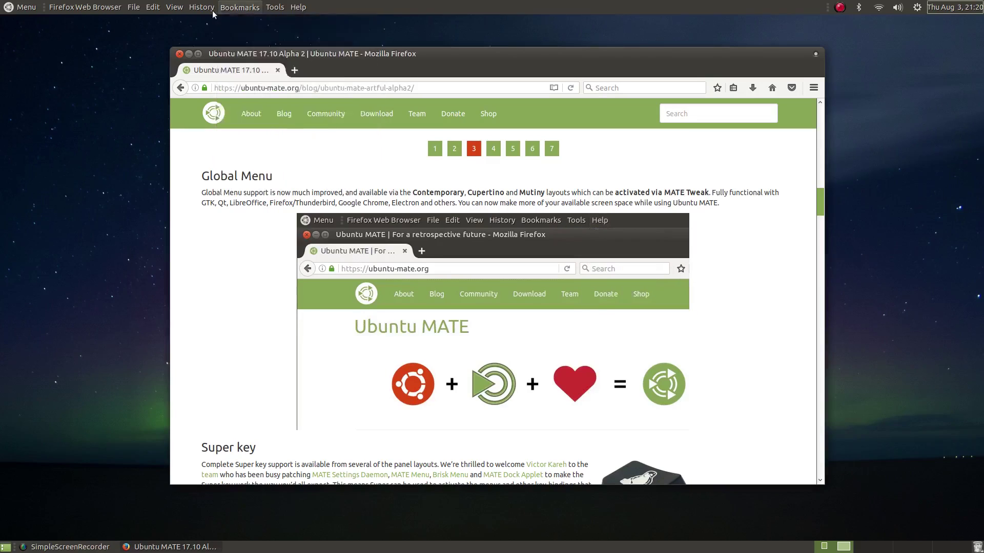
click(177, 9)
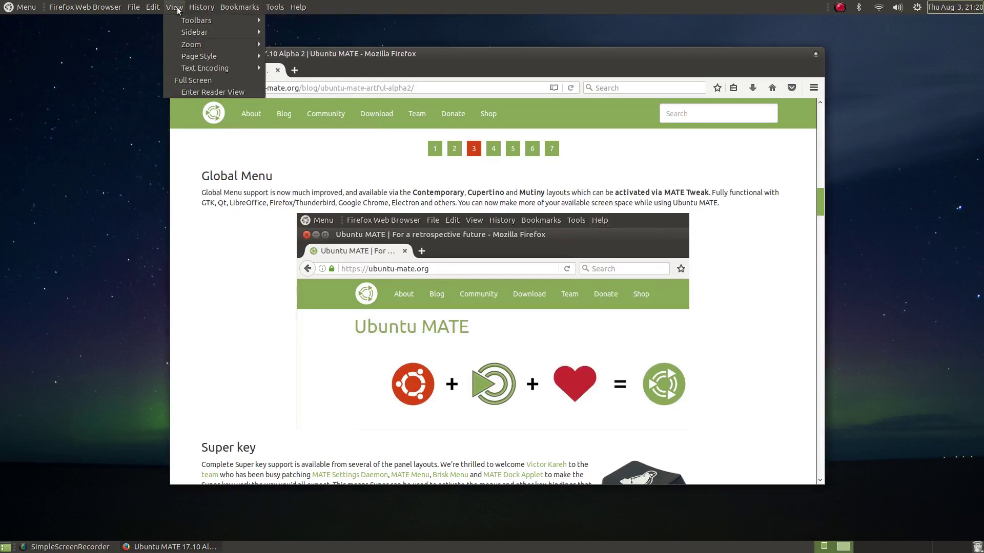
click(132, 7)
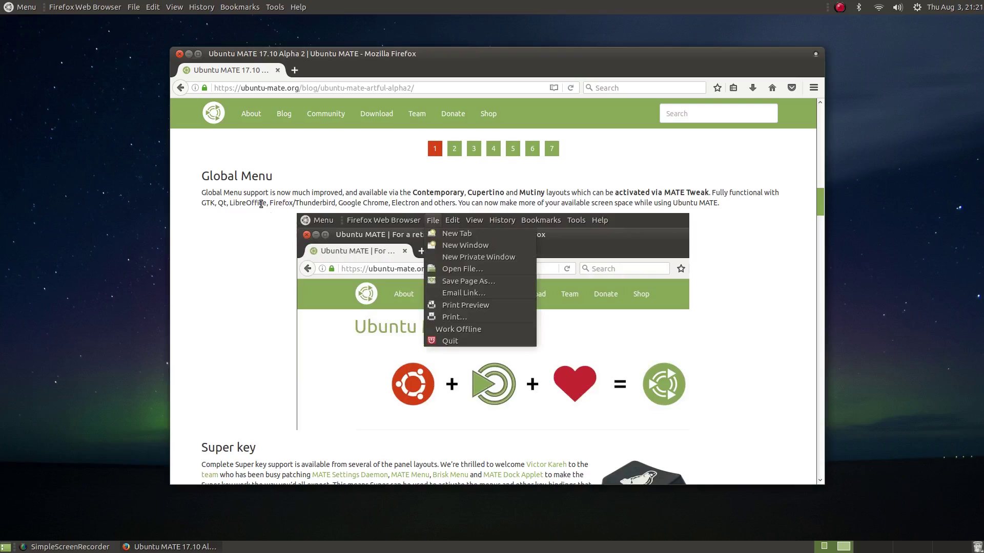
scroll(263, 208, down, 2)
scroll(263, 205, down, 3)
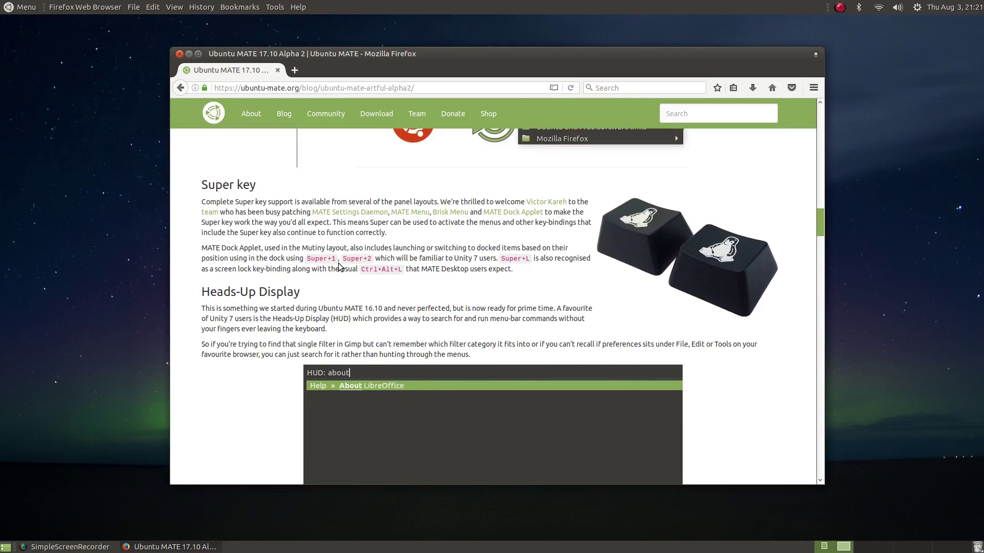
scroll(258, 304, down, 4)
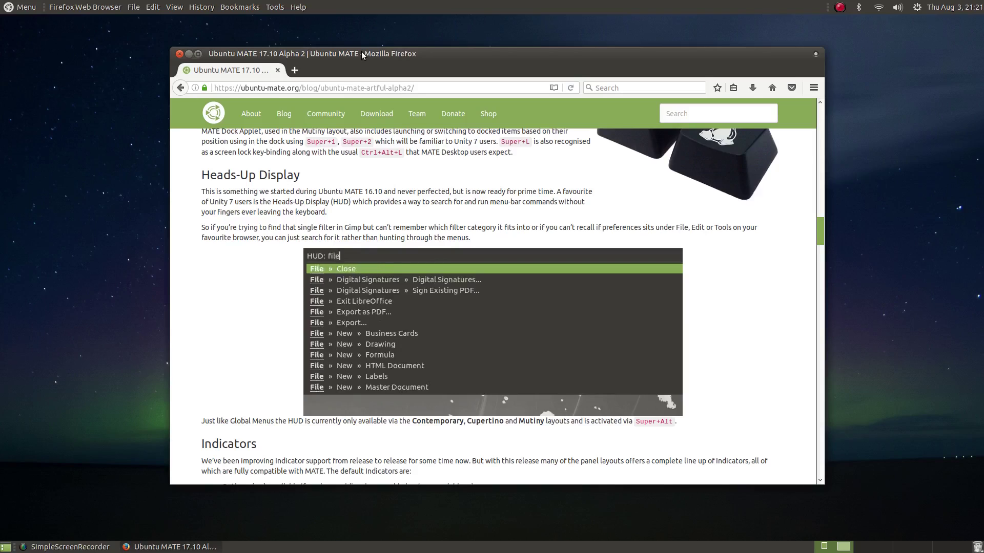
key(super+alt)
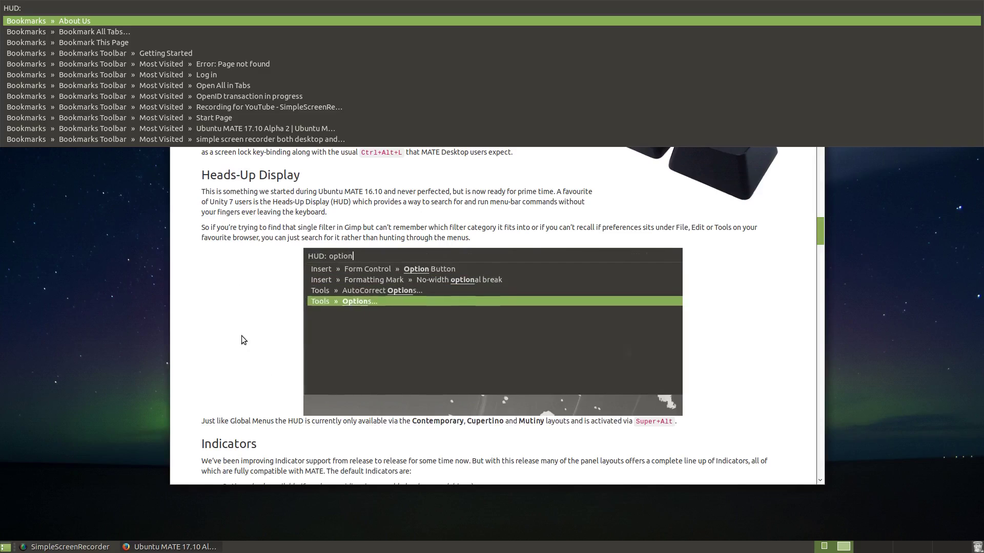
click(244, 294)
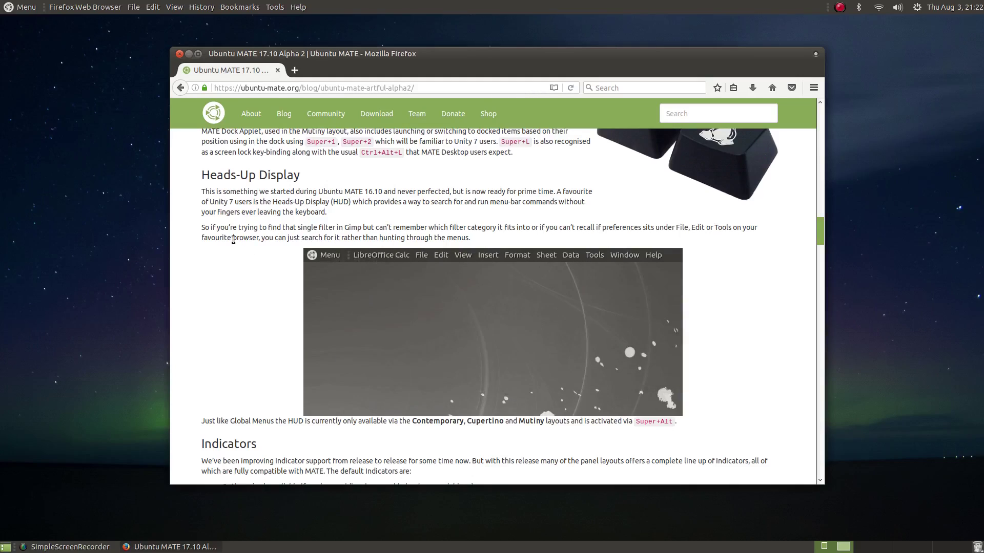
Scroll through the HUD, Indicators, MATE Tweak and Known Issues sections to Download, then return to the title.
scroll(234, 240, down, 2)
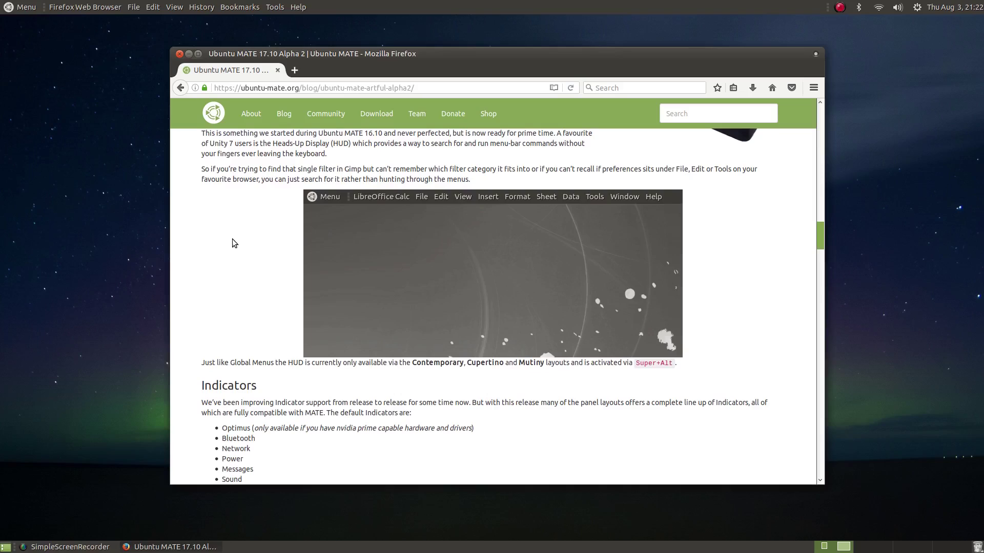
scroll(211, 312, down, 2)
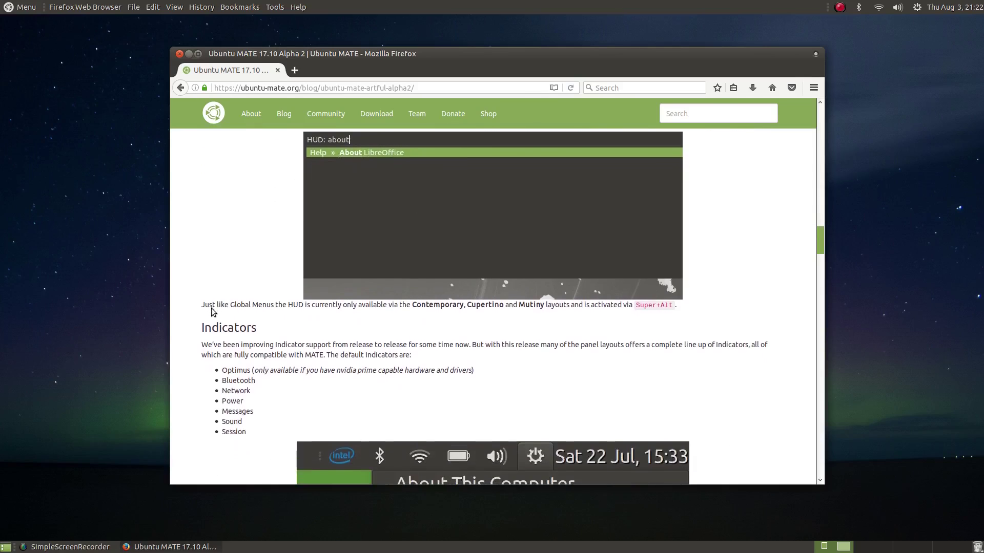
scroll(266, 283, up, 1)
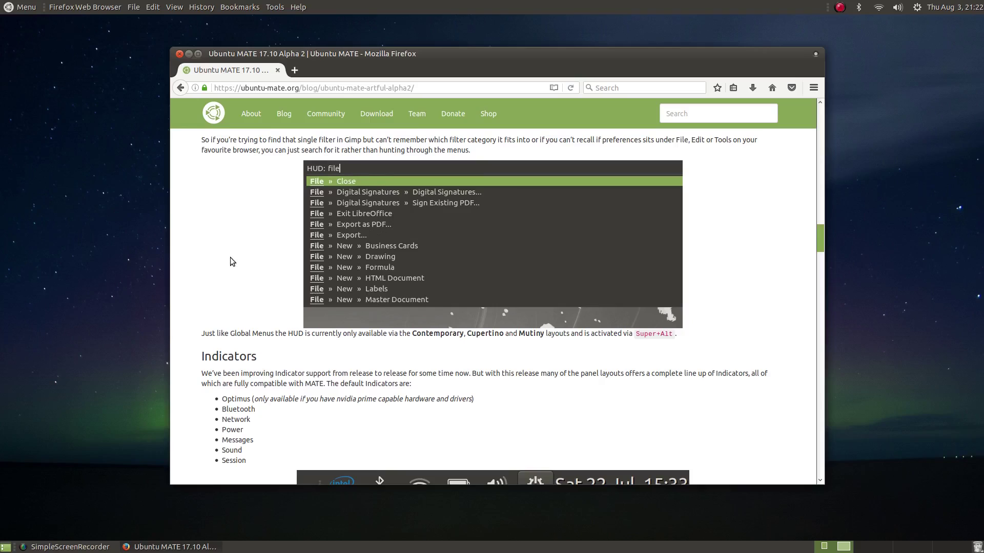
scroll(230, 256, up, 5)
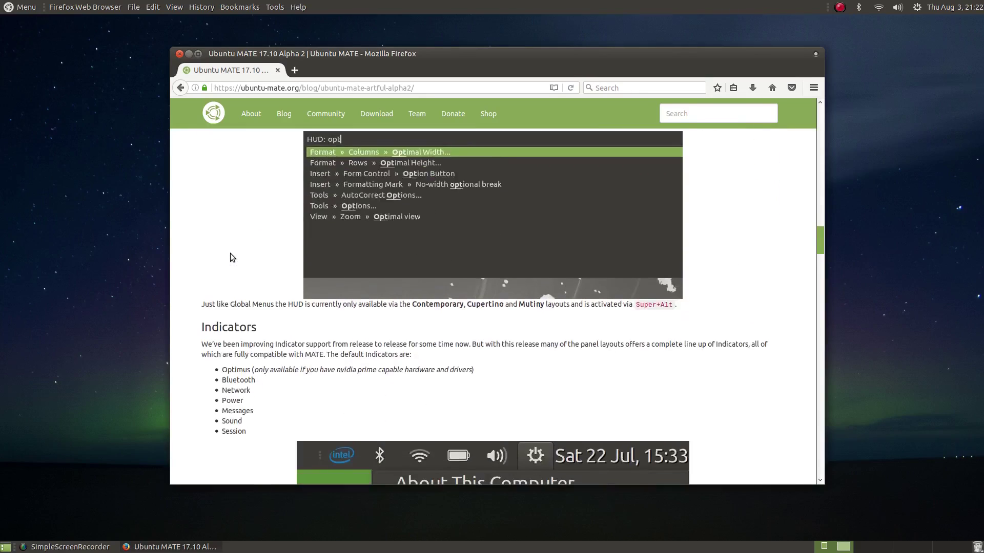
scroll(272, 288, down, 4)
scroll(266, 275, down, 1)
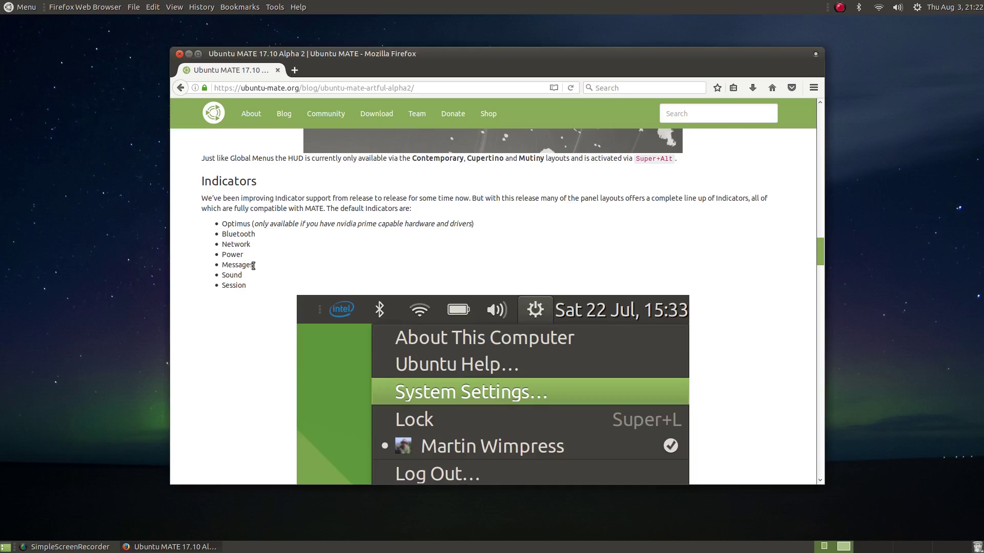
scroll(241, 283, down, 3)
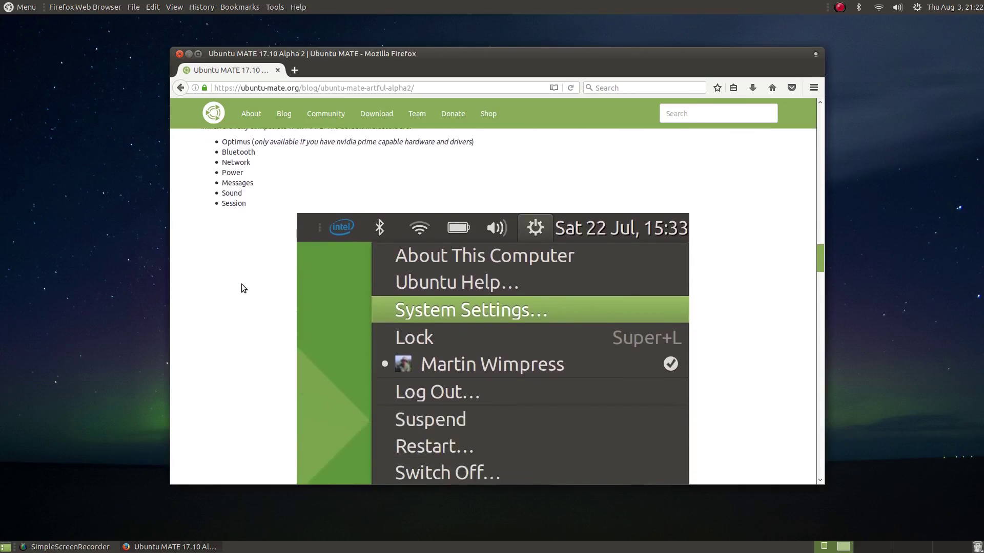
scroll(241, 284, down, 15)
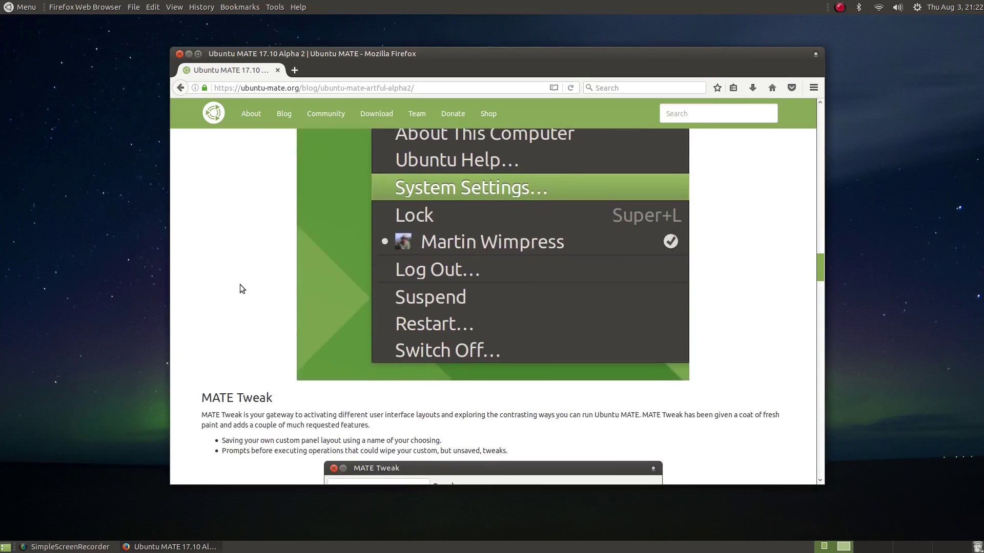
scroll(270, 286, up, 1)
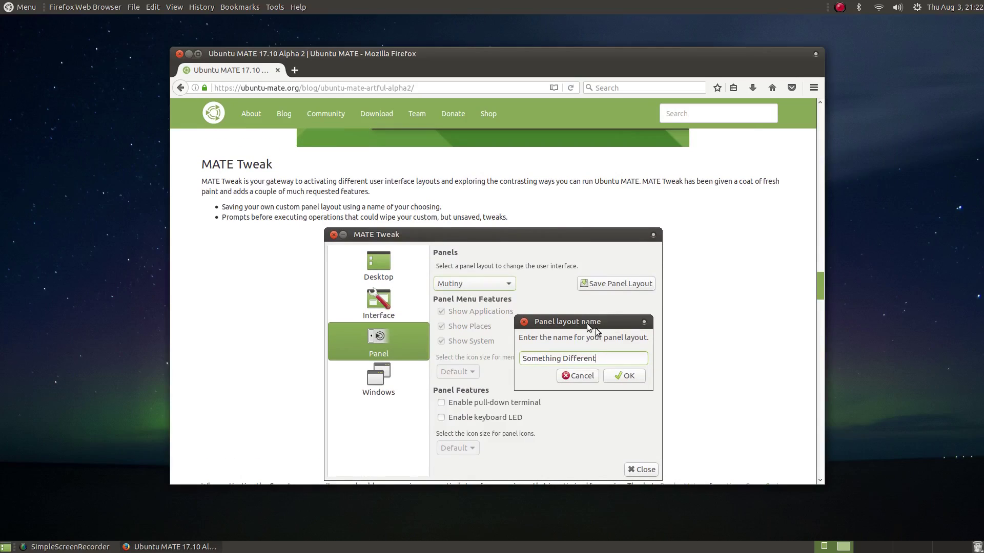
scroll(682, 309, down, 4)
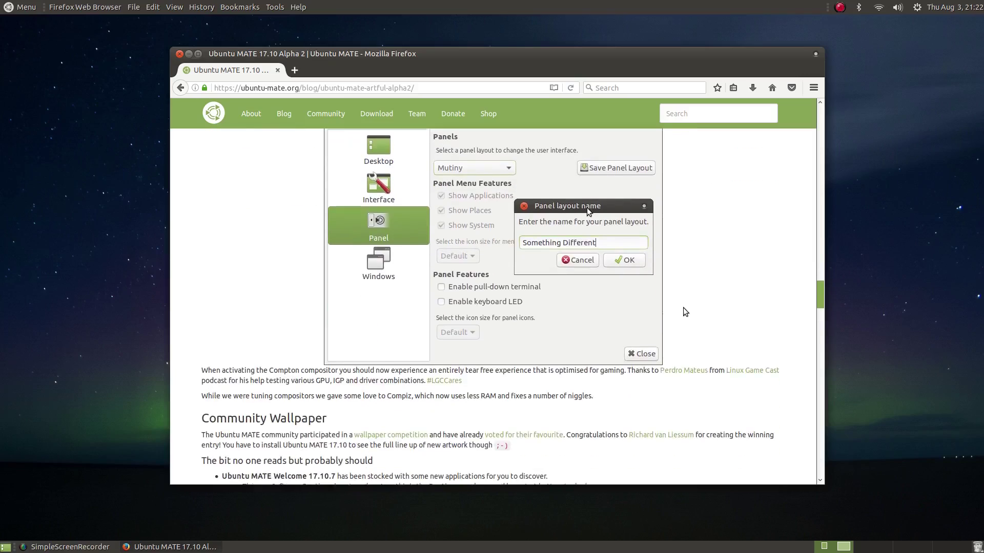
scroll(210, 269, down, 20)
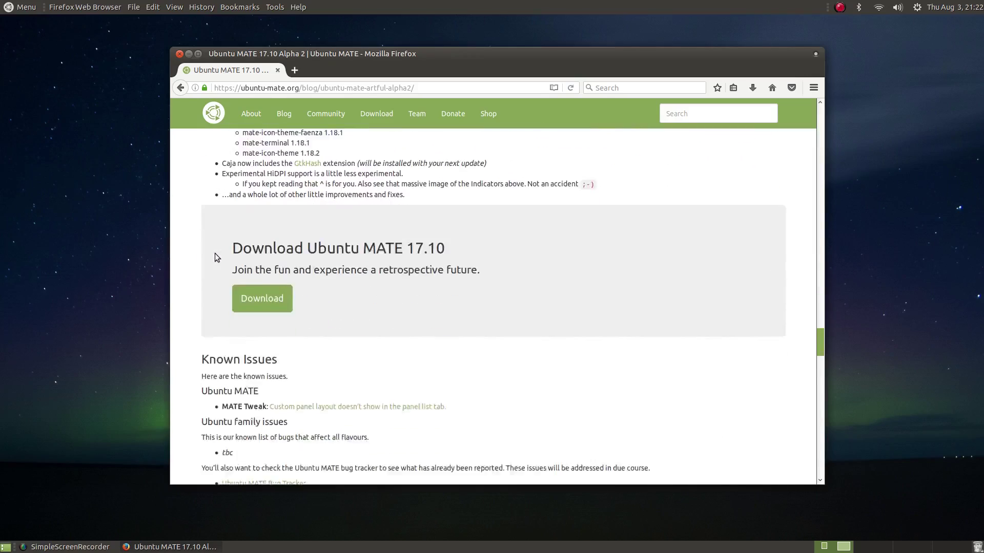
scroll(611, 282, up, 15)
scroll(610, 283, up, 15)
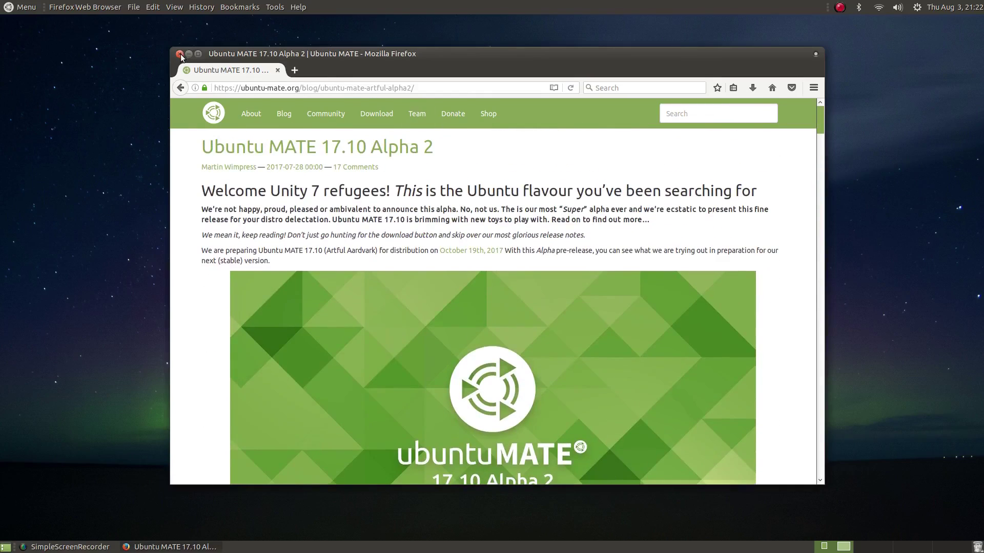
Minimize Firefox and browse Brisk Menu's categories, starting with Accessories.
click(189, 54)
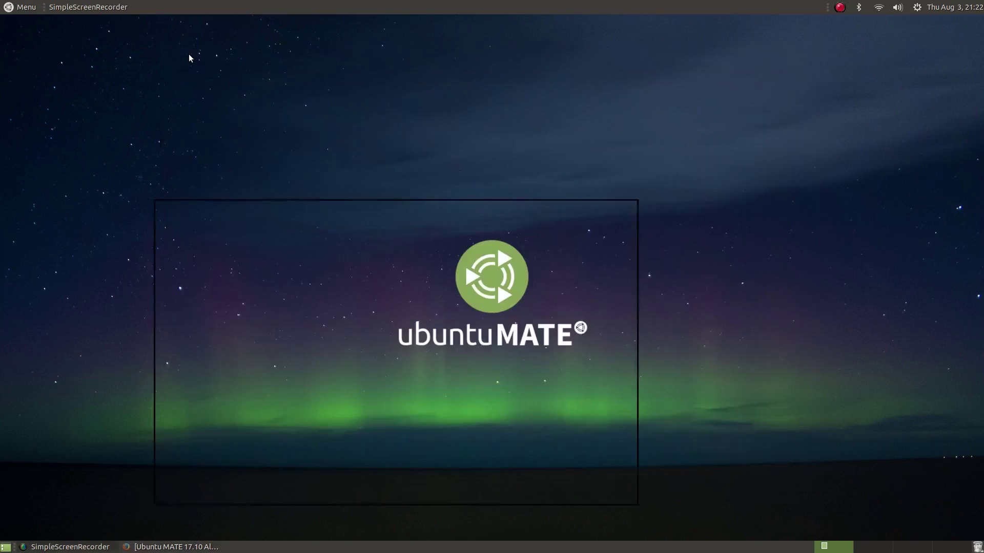
click(30, 10)
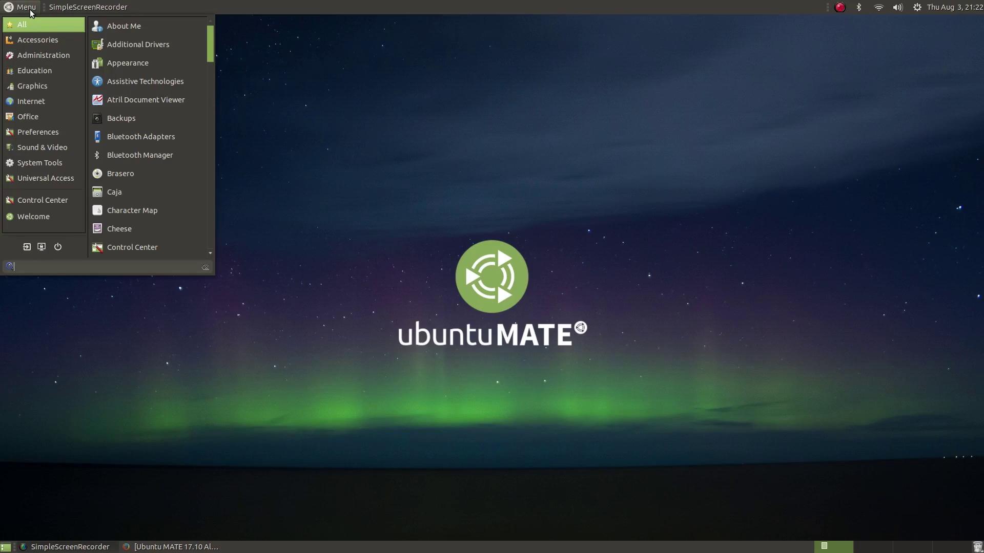
click(29, 37)
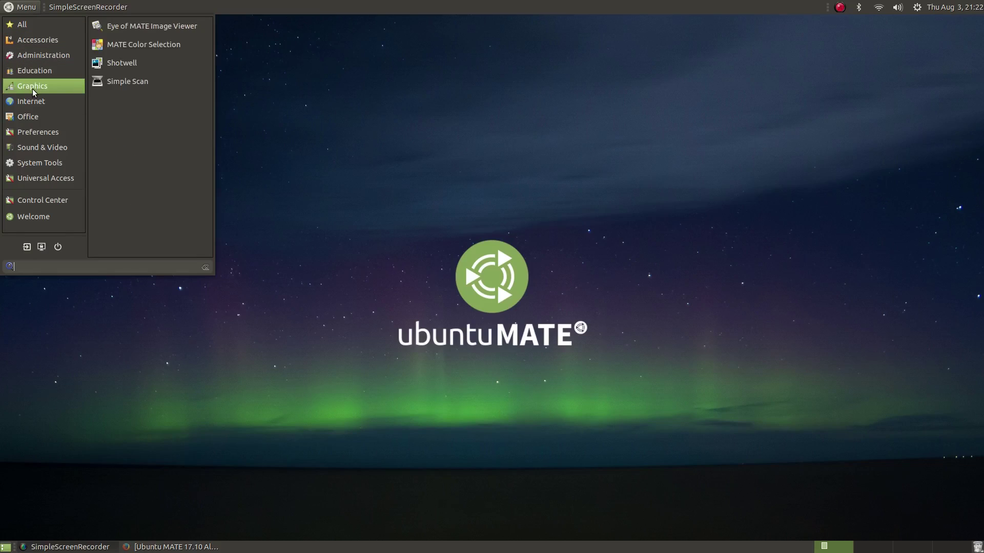
mouse_move(30, 102)
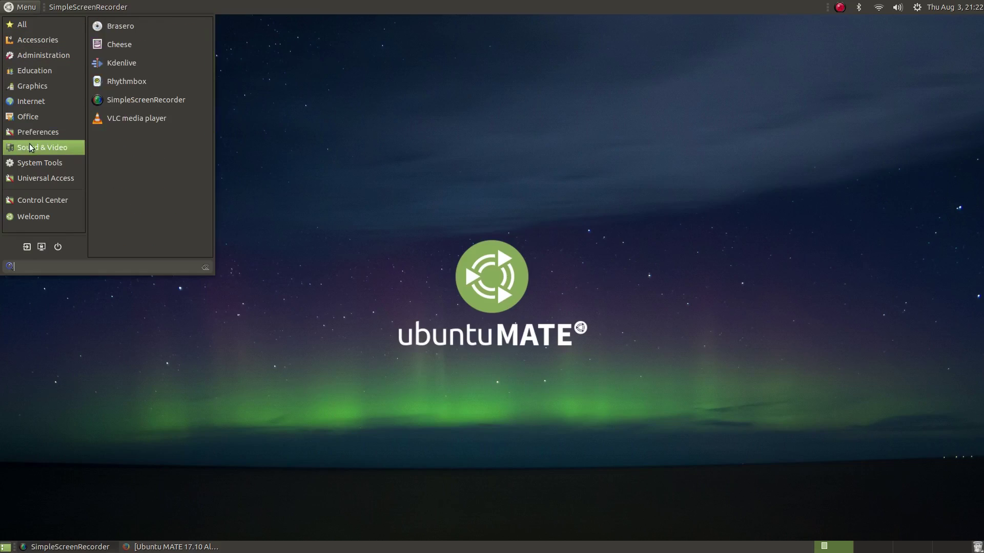
mouse_move(28, 175)
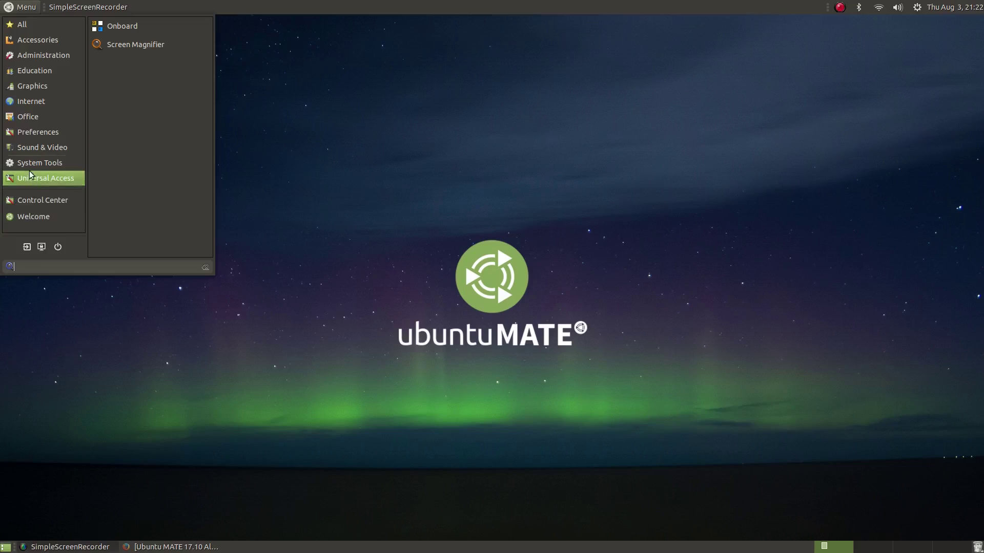
mouse_move(26, 23)
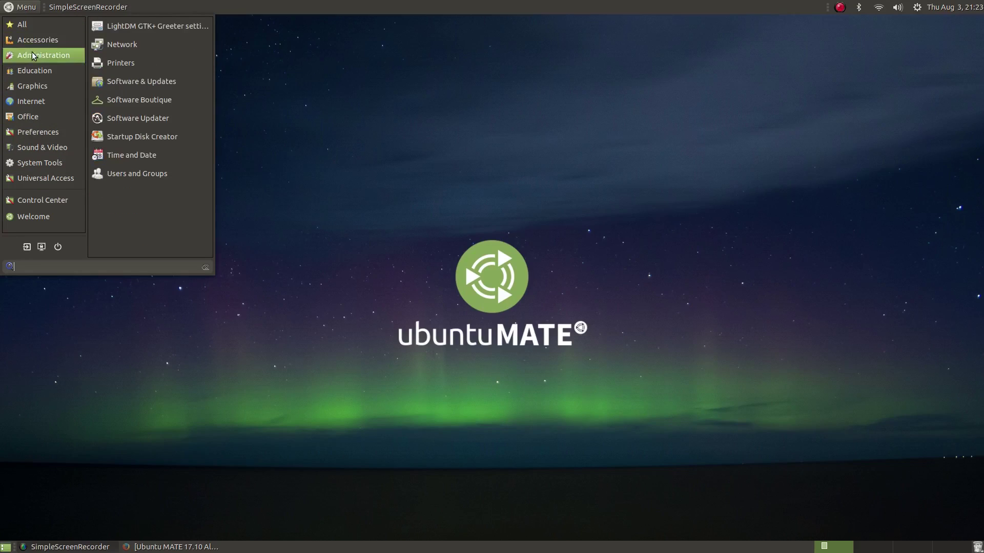
mouse_move(27, 134)
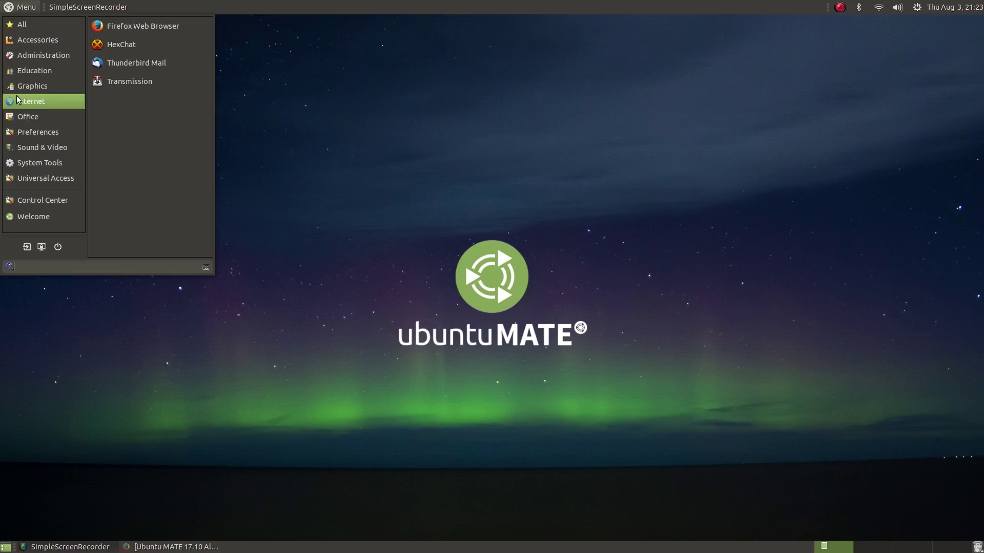
Launch Sound Preferences via a 'soun' menu search, close it, and reopen the application menu.
text(soun)
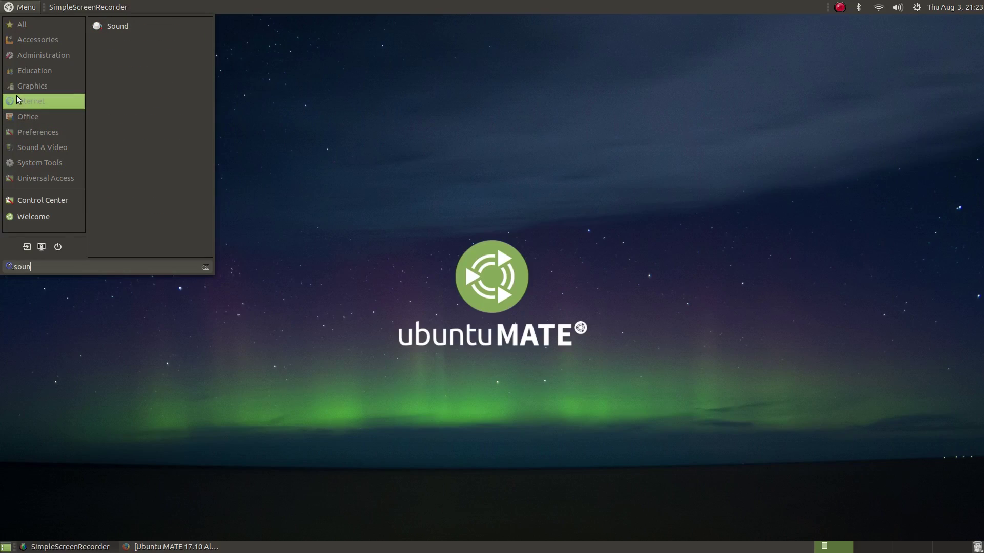
key(Return)
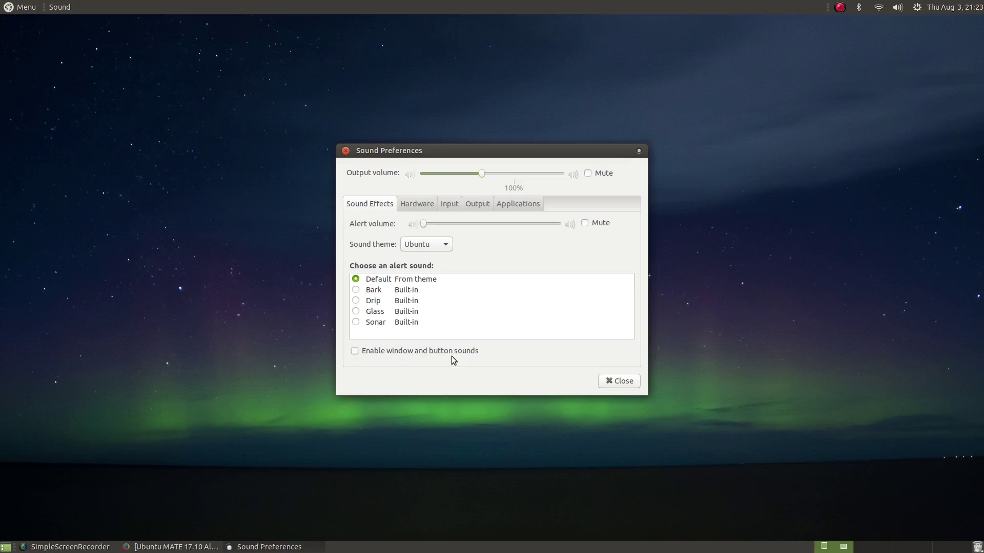
click(634, 383)
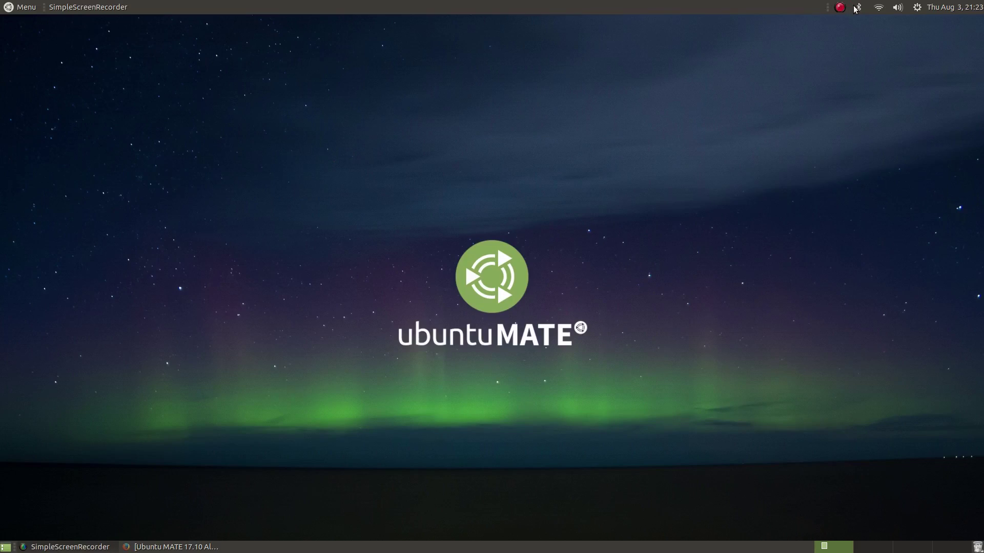
click(21, 7)
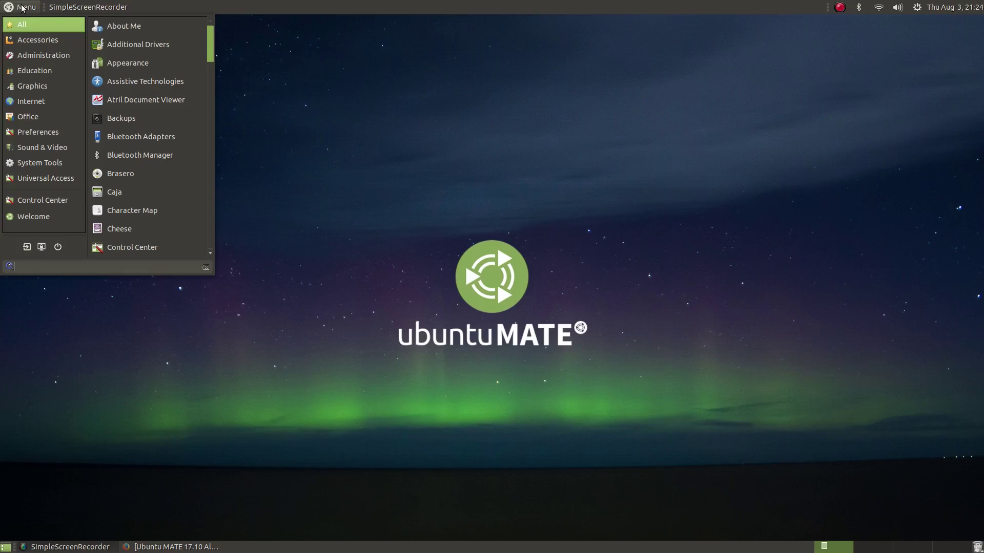
Look over the Accessories apps, then close the menu to leave the bare desktop.
mouse_move(57, 40)
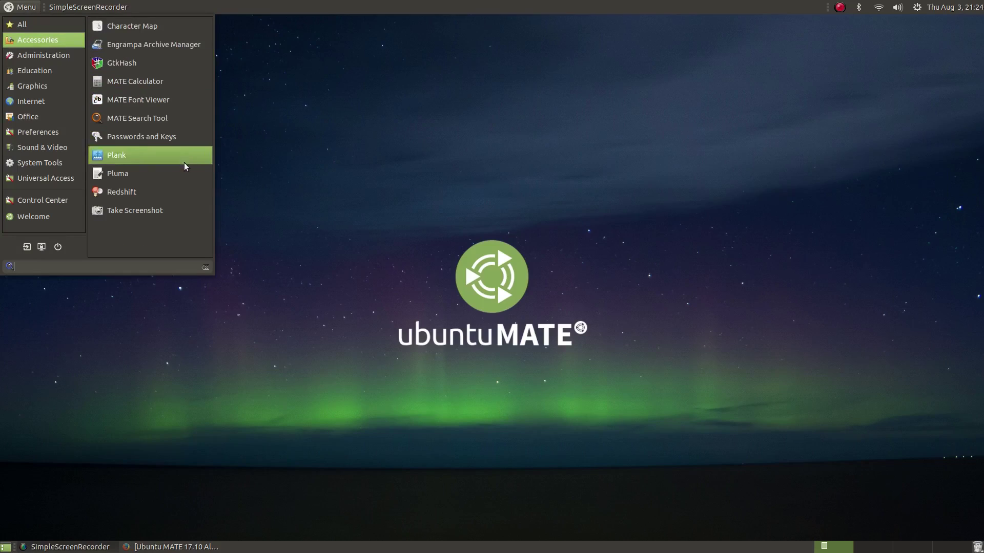
click(242, 117)
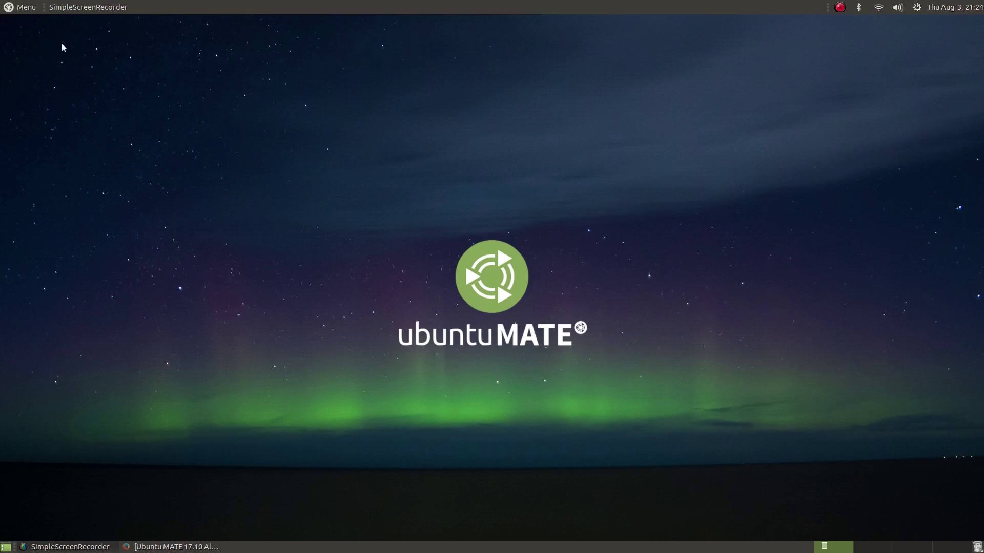
Launch MATE Tweak by searching 'twe' and show its Panel page with the Contemporary layout.
click(23, 8)
text(twe)
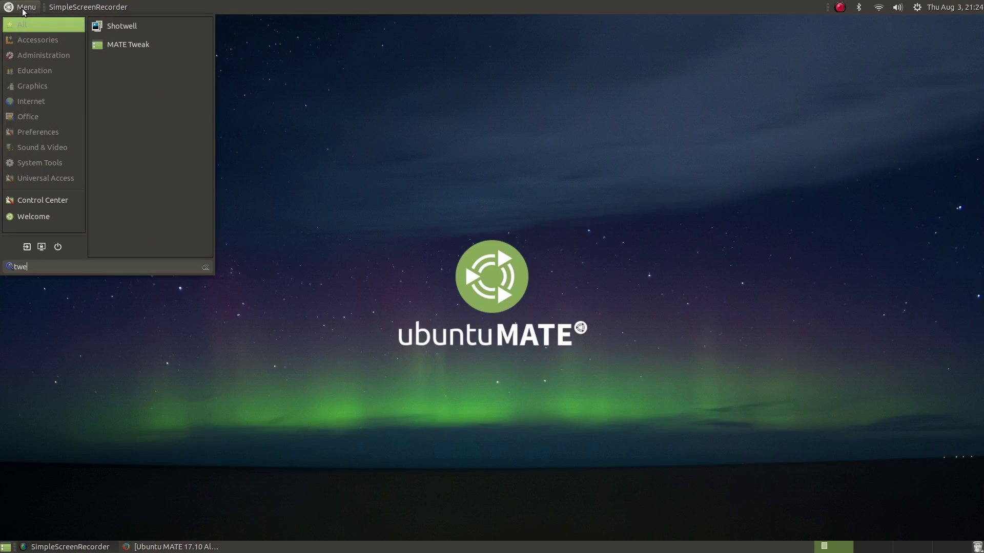
click(128, 44)
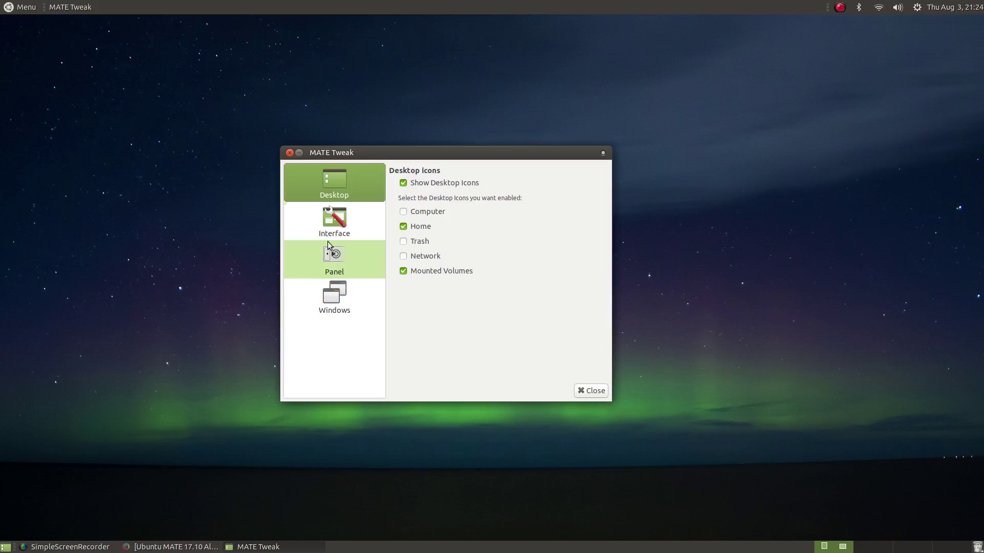
click(346, 275)
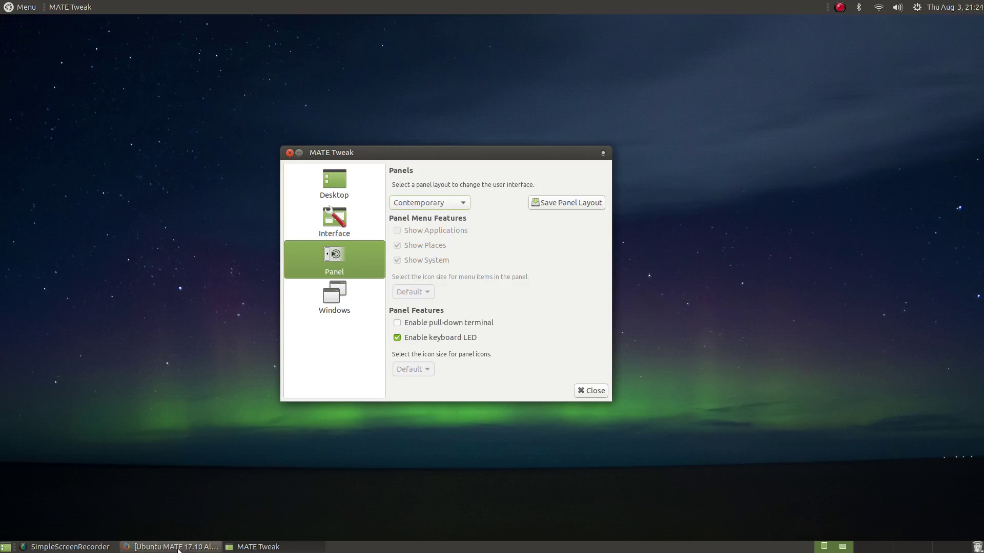
Choose the Cupertino panel layout and confirm replacing Contemporary, giving a bottom application dock.
click(8, 7)
click(9, 7)
click(63, 11)
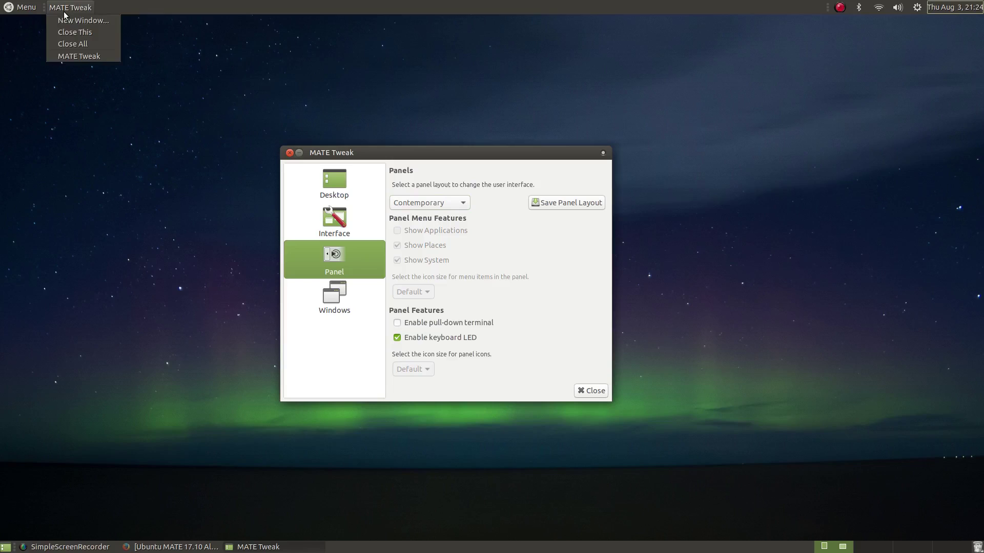
click(35, 9)
click(35, 10)
click(35, 9)
click(441, 203)
click(433, 216)
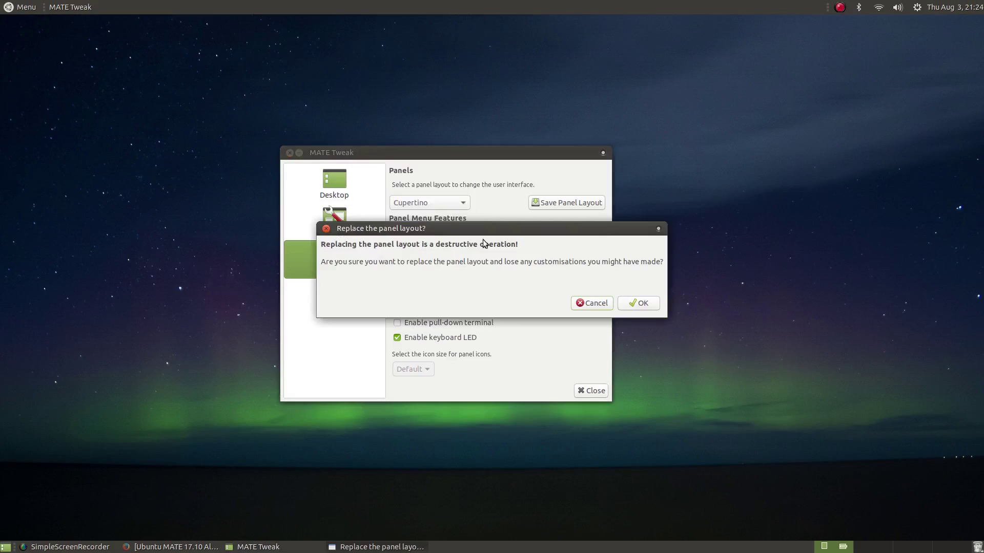
click(635, 302)
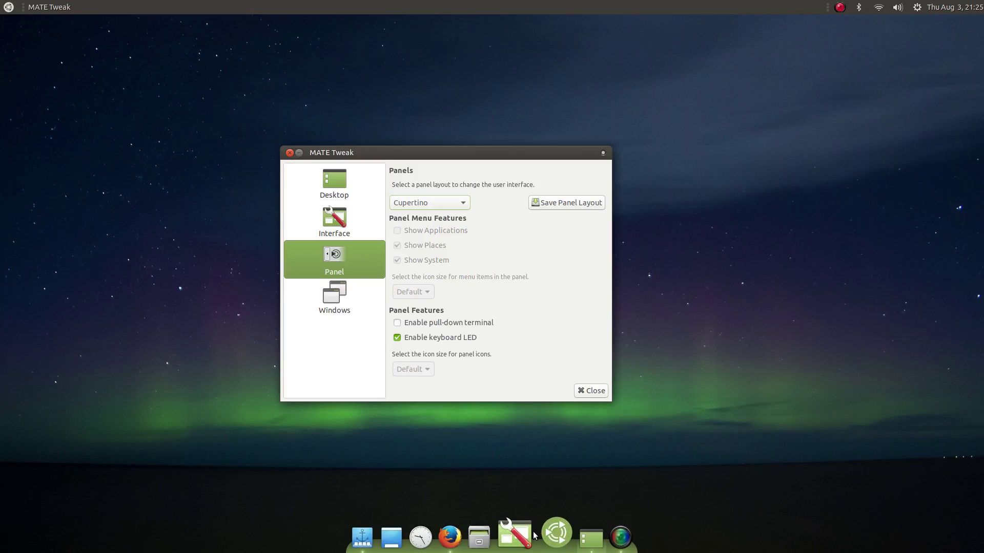
Confirm the Fedora panel layout and browse its new top panel menus.
click(9, 6)
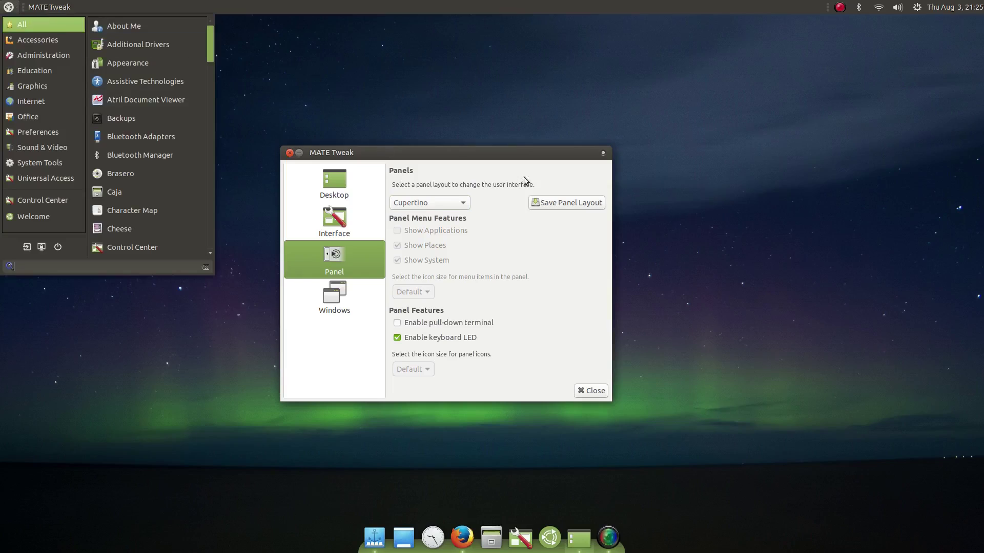
key(Down)
click(638, 302)
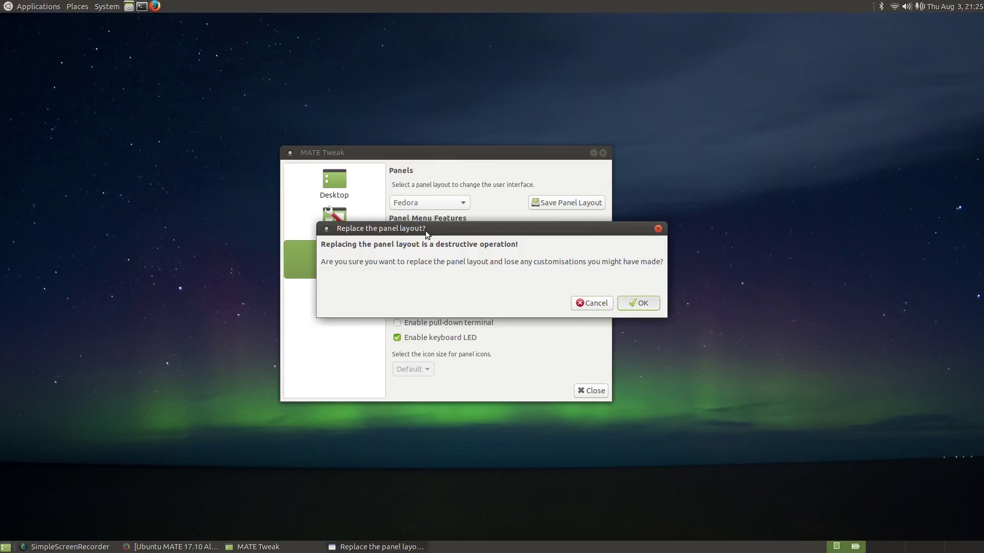
click(56, 7)
mouse_move(85, 7)
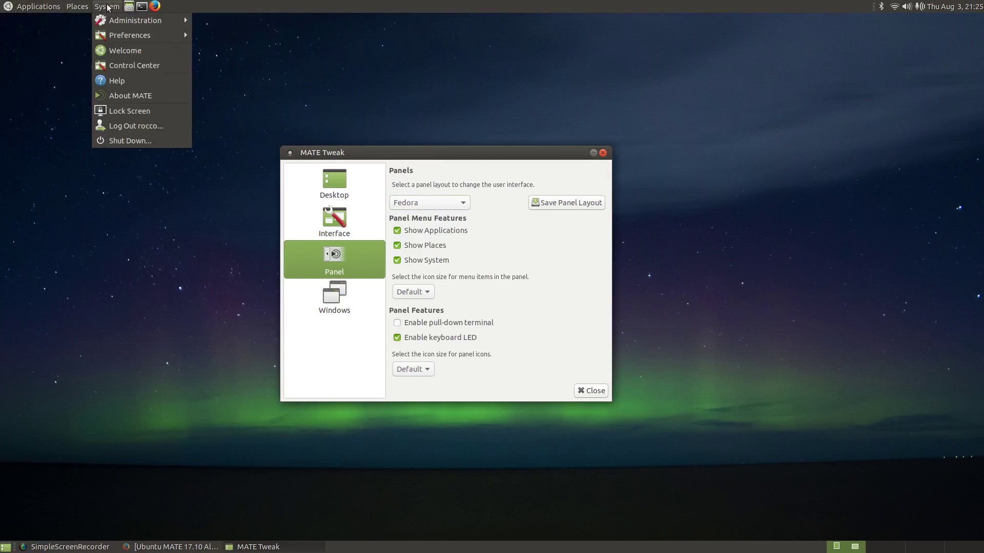
mouse_move(50, 7)
Select Mutiny from the panel layout list.
click(444, 203)
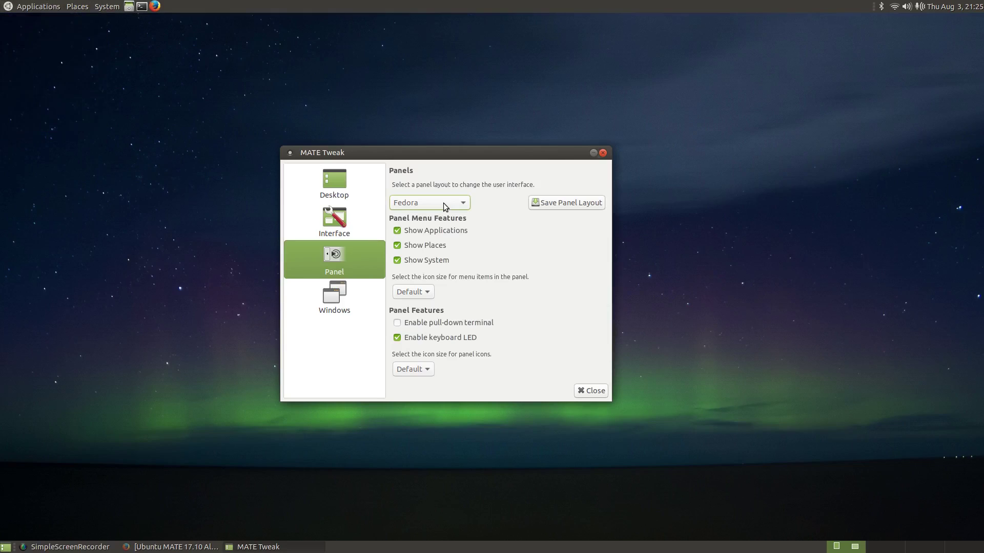
click(444, 203)
click(427, 219)
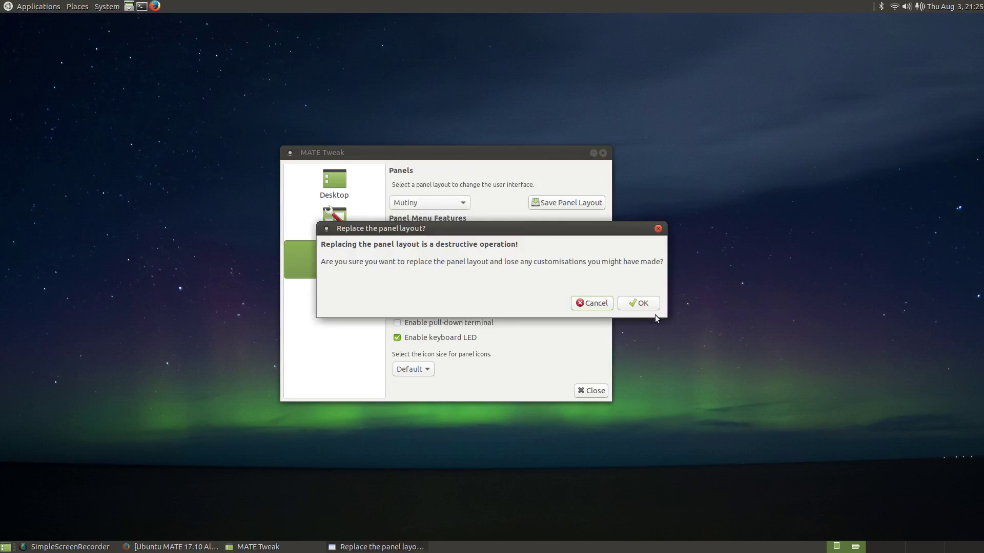
Confirm the Mutiny layout and open the launcher's menu listing Firefox, HexChat, Thunderbird and Transmission.
click(647, 303)
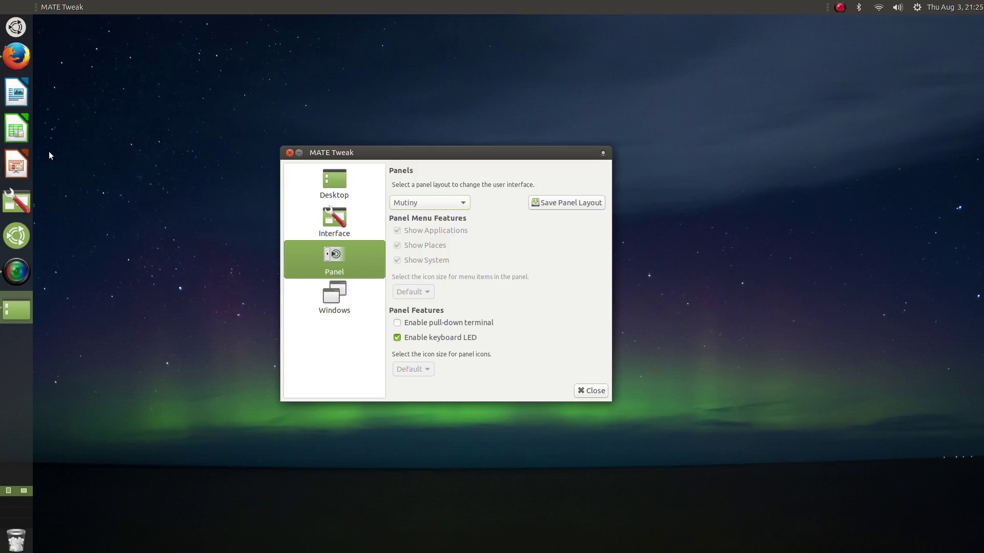
click(15, 27)
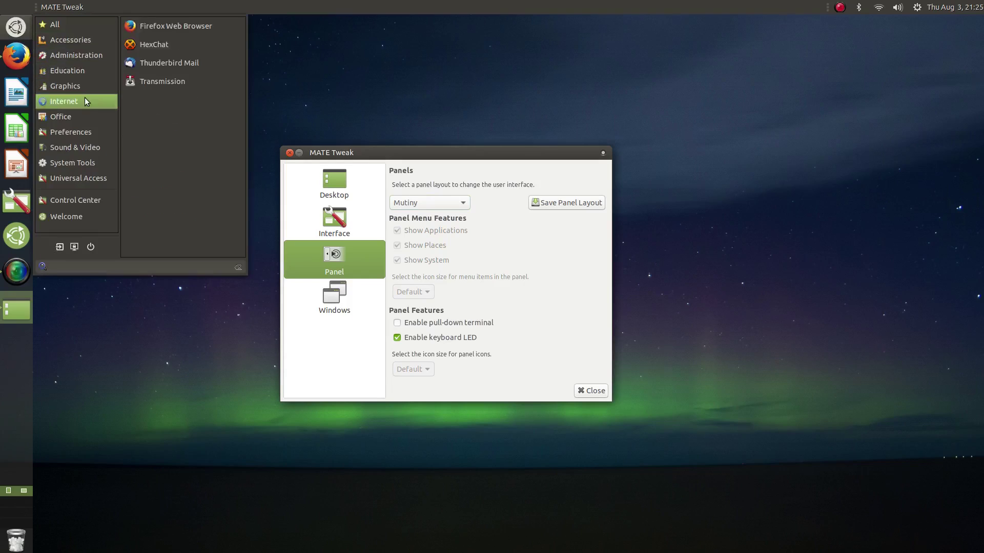
click(173, 193)
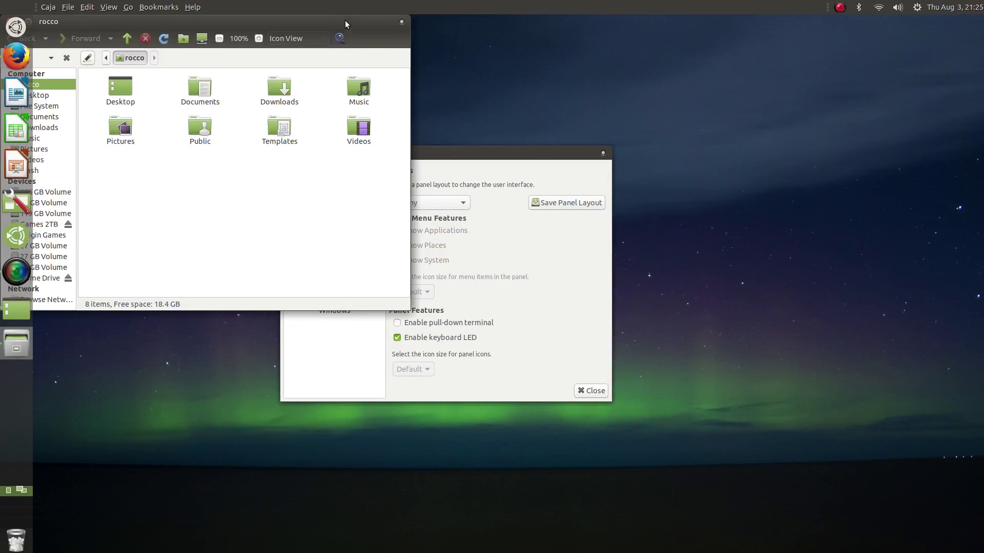
drag(345, 20, 473, 103)
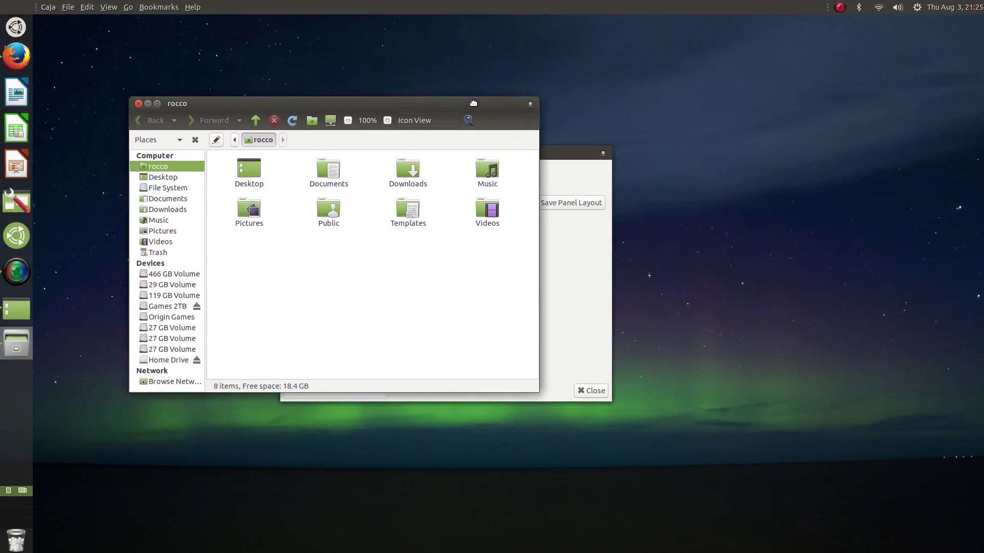
click(67, 8)
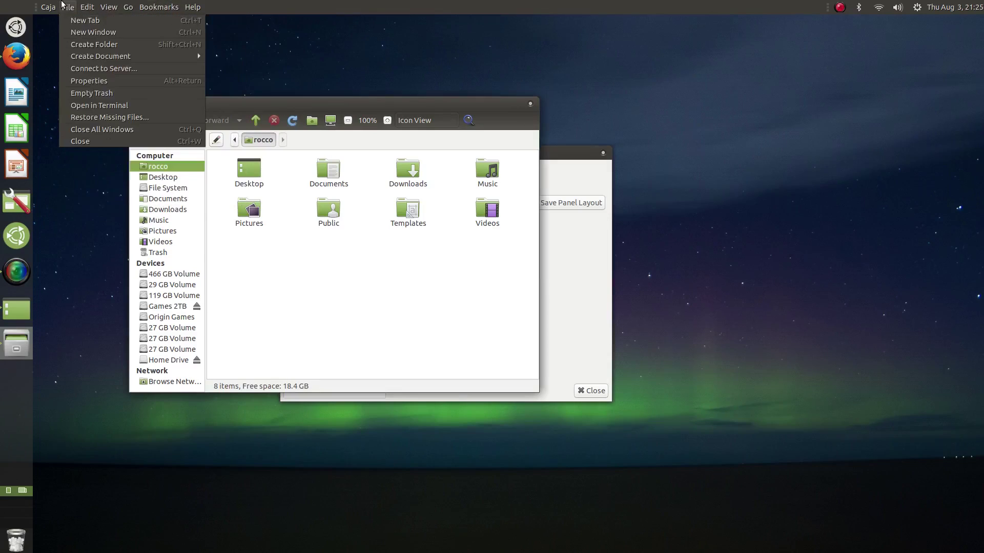
mouse_move(90, 9)
drag(388, 104, 471, 81)
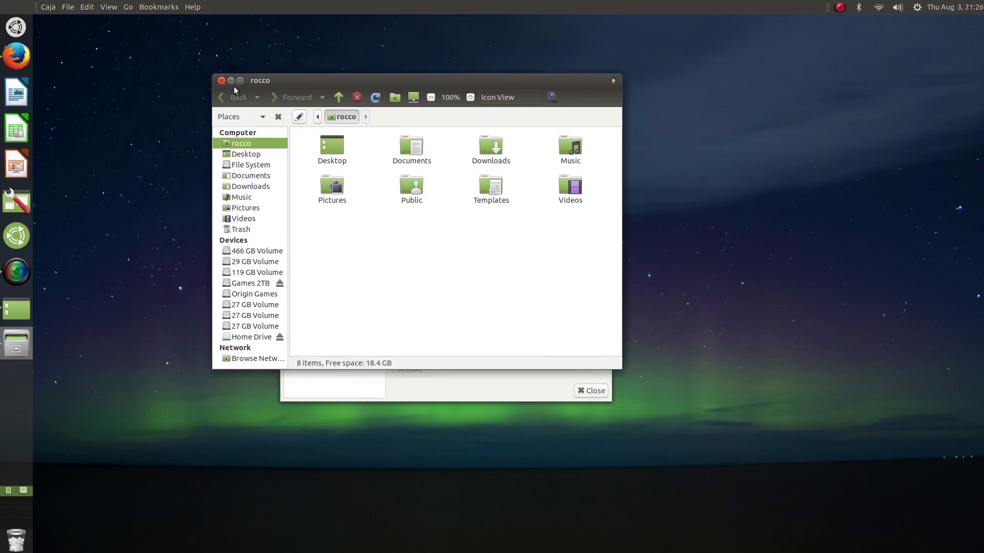
click(221, 80)
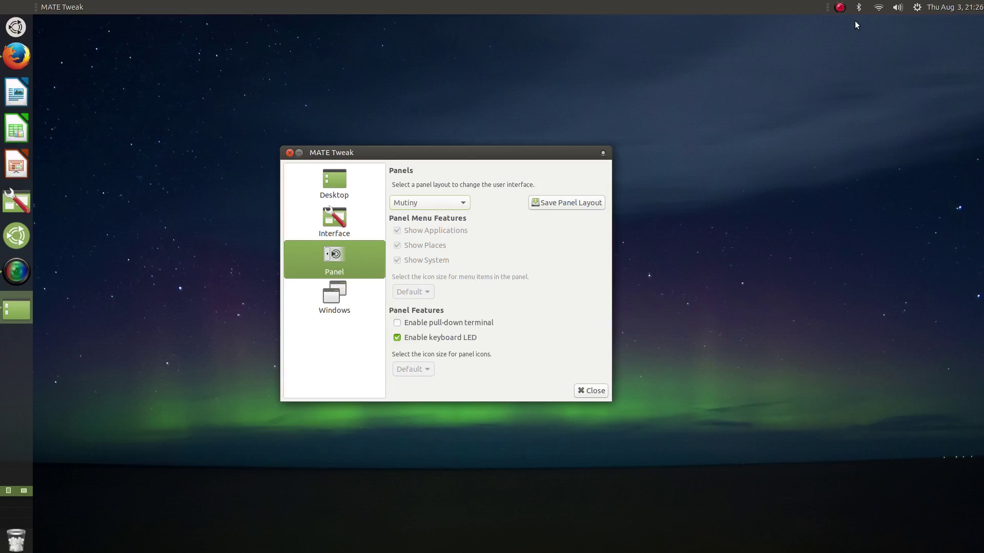
click(16, 27)
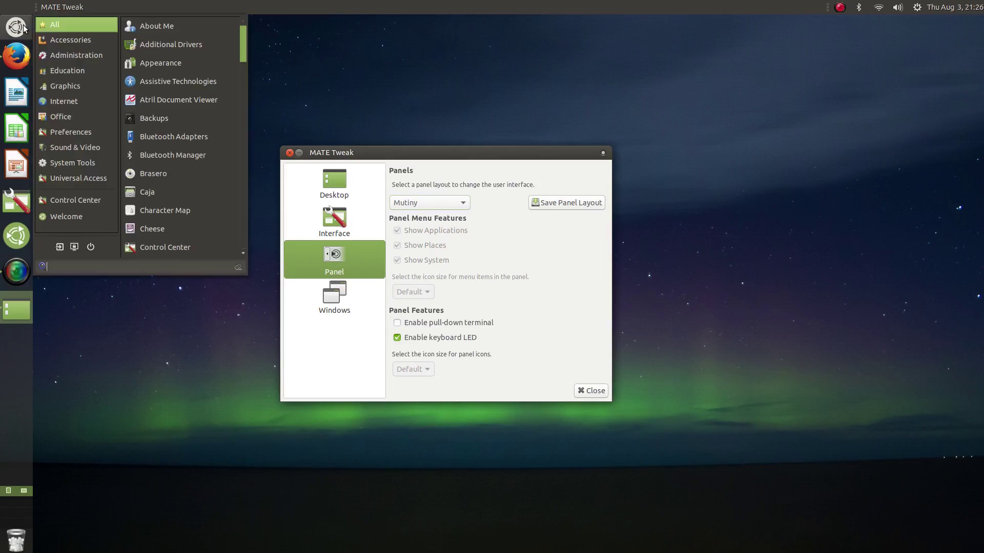
click(23, 26)
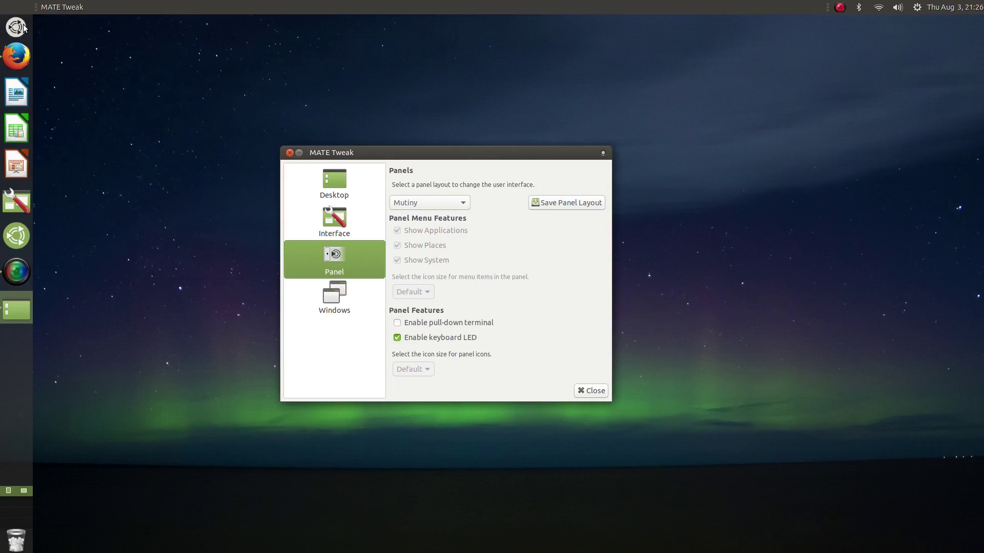
Reconfirm Mutiny in the panel layout list, then briefly open and close the applications menu.
click(424, 202)
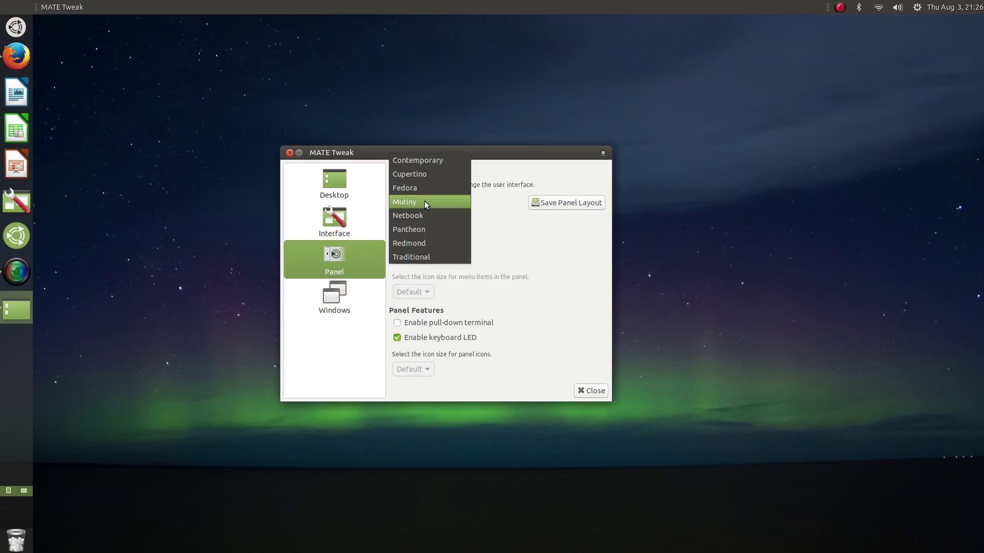
click(425, 202)
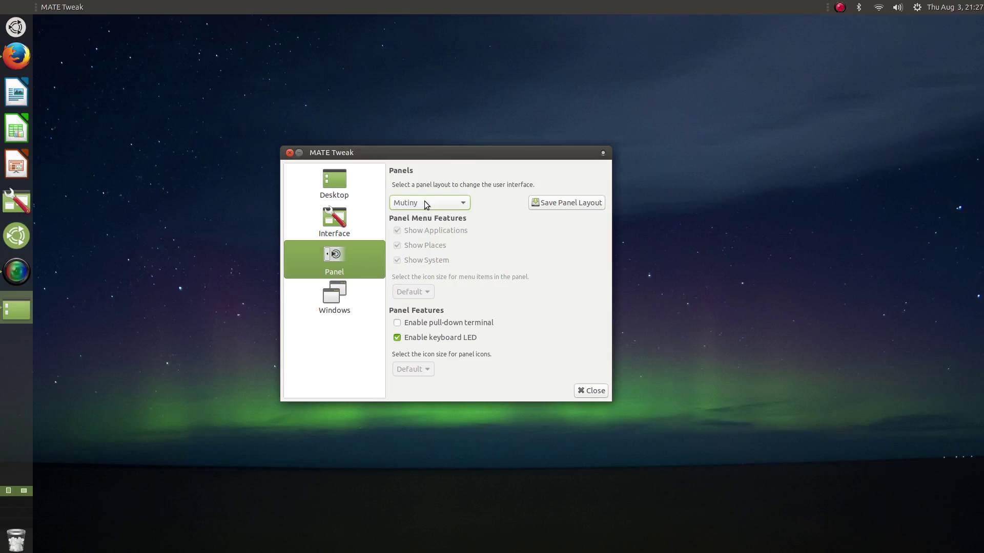
click(17, 26)
click(23, 27)
Dismiss the layout list with Mutiny still selected and exit MATE Tweak to the desktop.
click(463, 201)
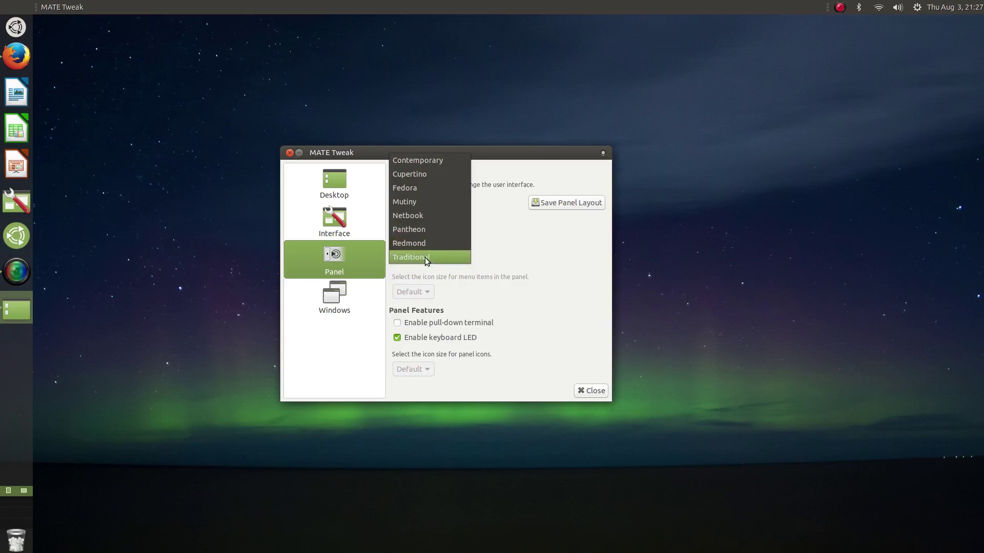
click(582, 304)
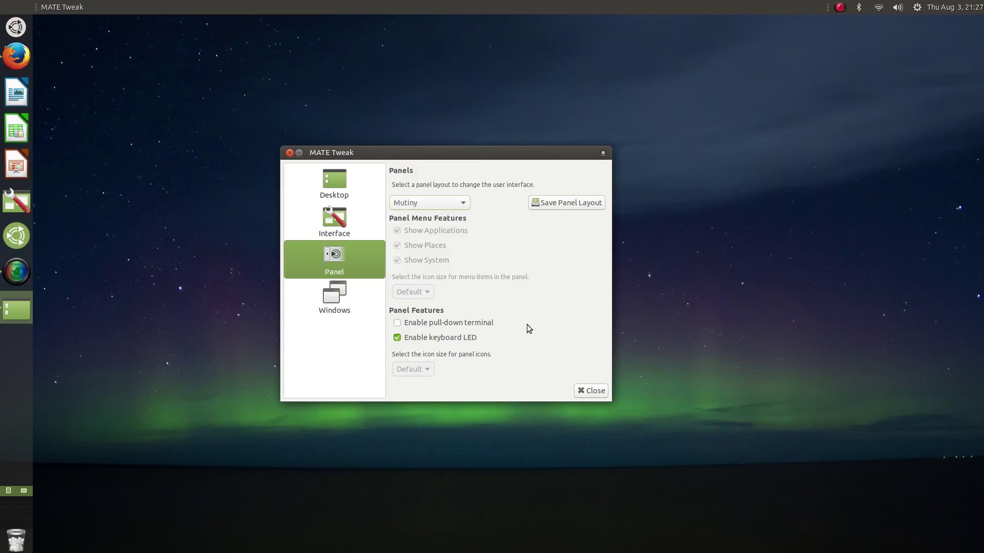
click(579, 391)
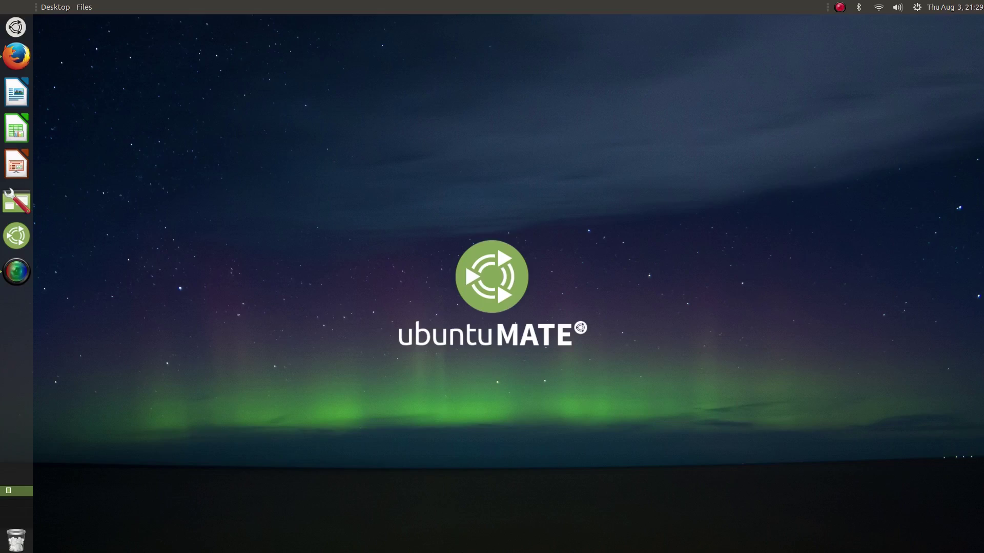
click(23, 162)
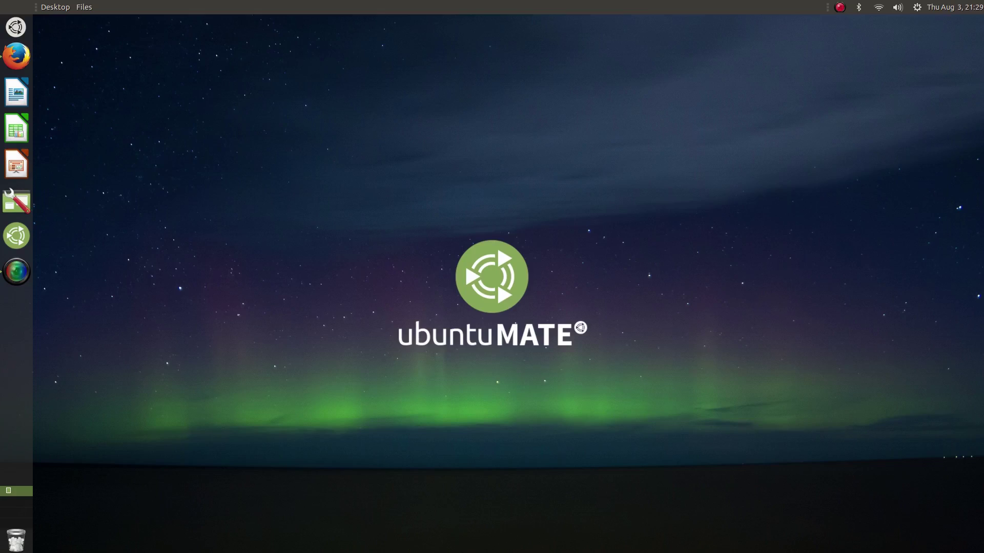